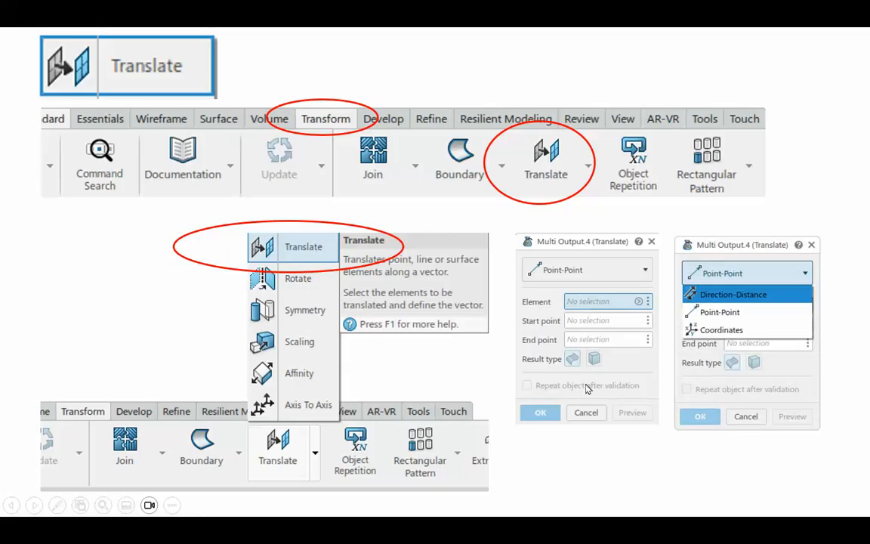
pyautogui.click(820, 153)
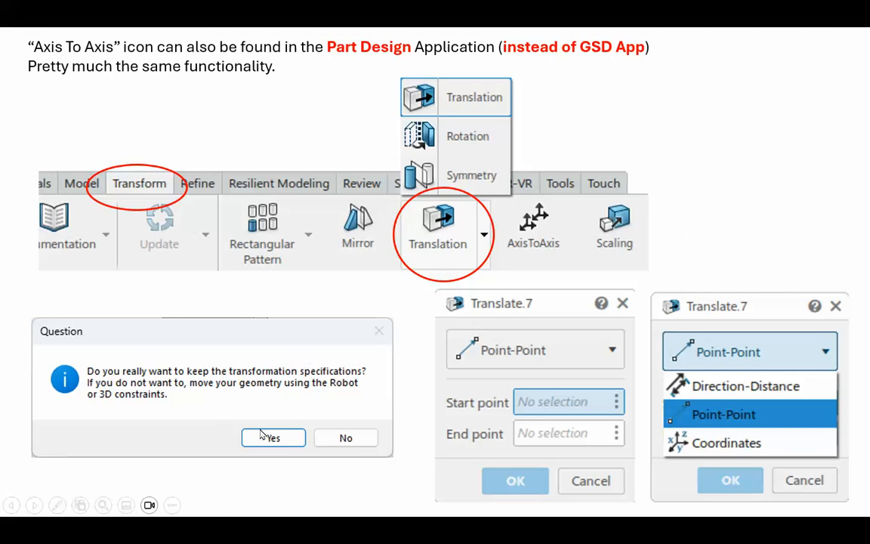
pyautogui.click(748, 146)
pyautogui.click(748, 150)
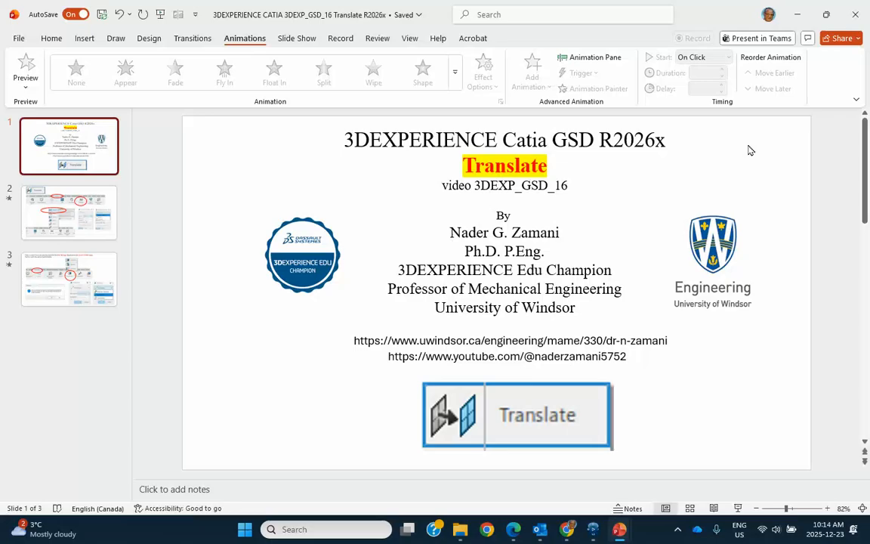
# Switch to 3DEXPERIENCE CATIA and open a sketch on the xy plane, oriented with its normal view
pyautogui.moveTo(596, 529)
pyautogui.click(575, 498)
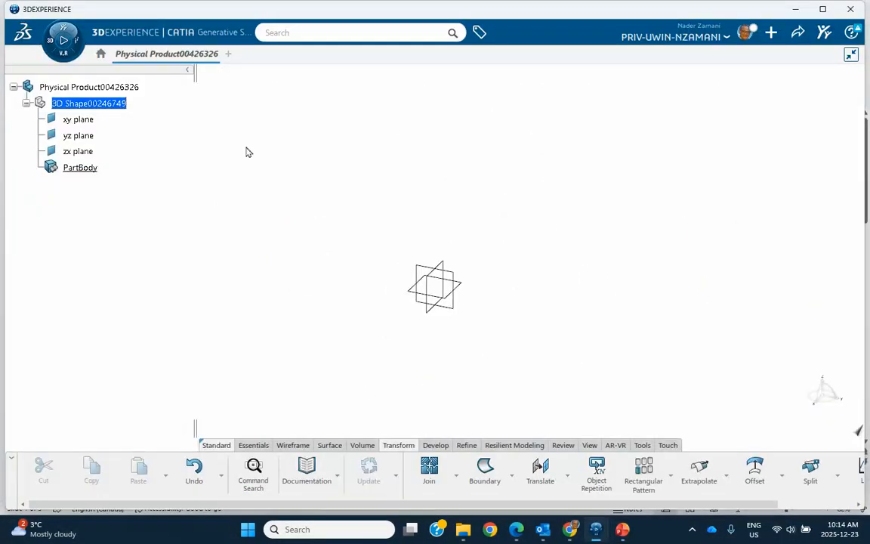
pyautogui.click(462, 286)
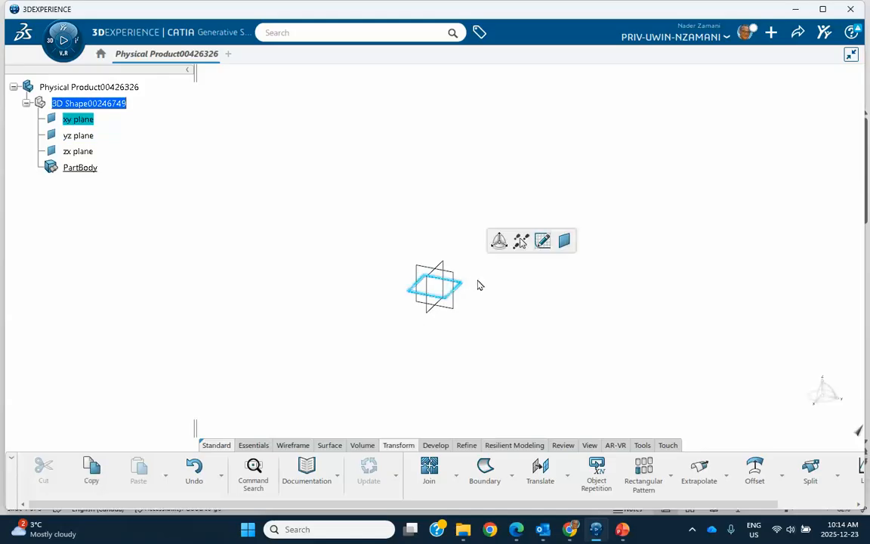
pyautogui.click(543, 242)
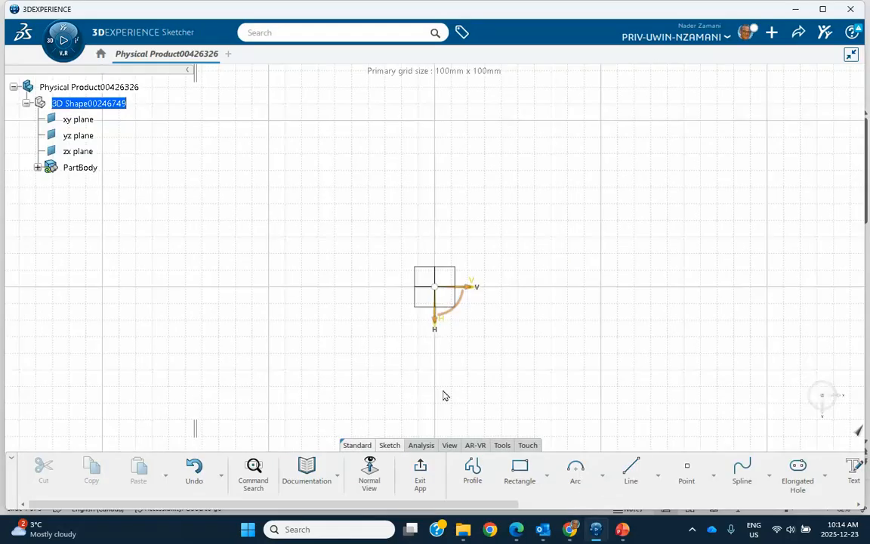
pyautogui.click(369, 474)
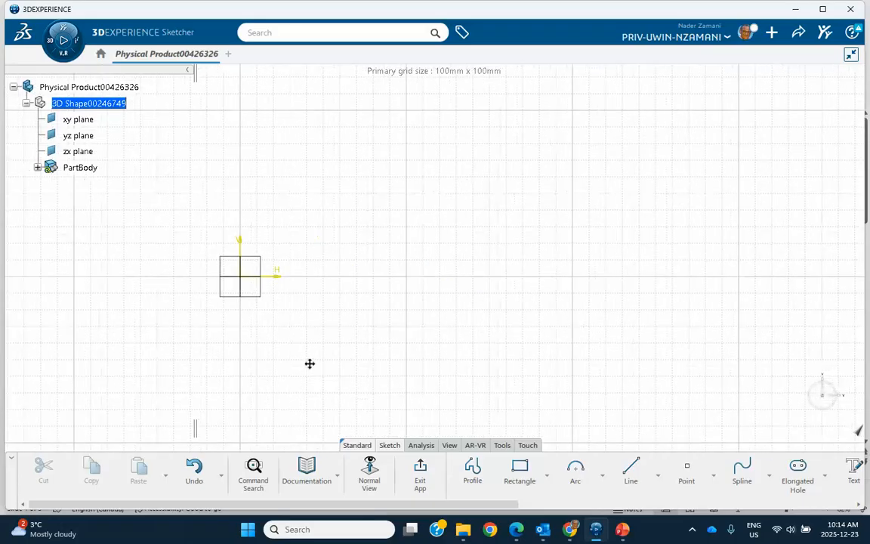
# Sketch a semicircular arc of about 90 mm radius, centred on the H axis about 228 mm from the origin, and exit the sketch
pyautogui.click(575, 469)
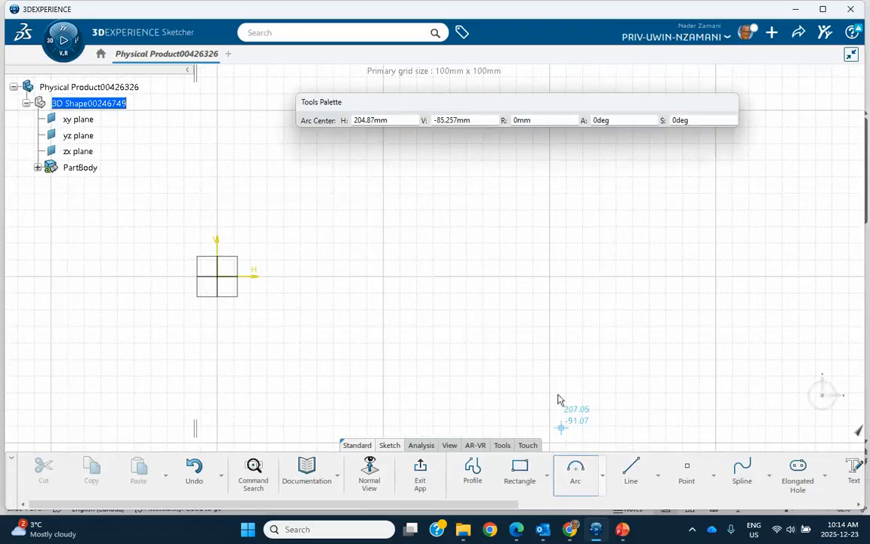
pyautogui.click(596, 278)
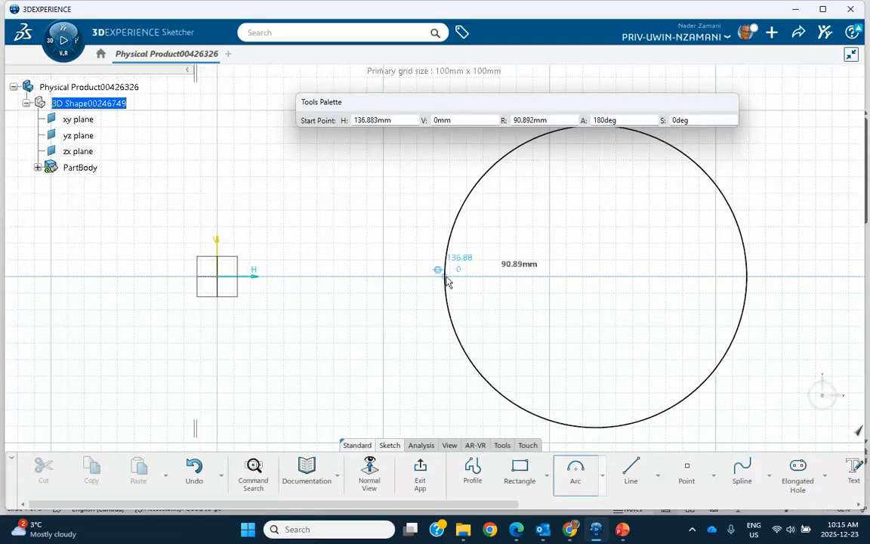
pyautogui.click(449, 281)
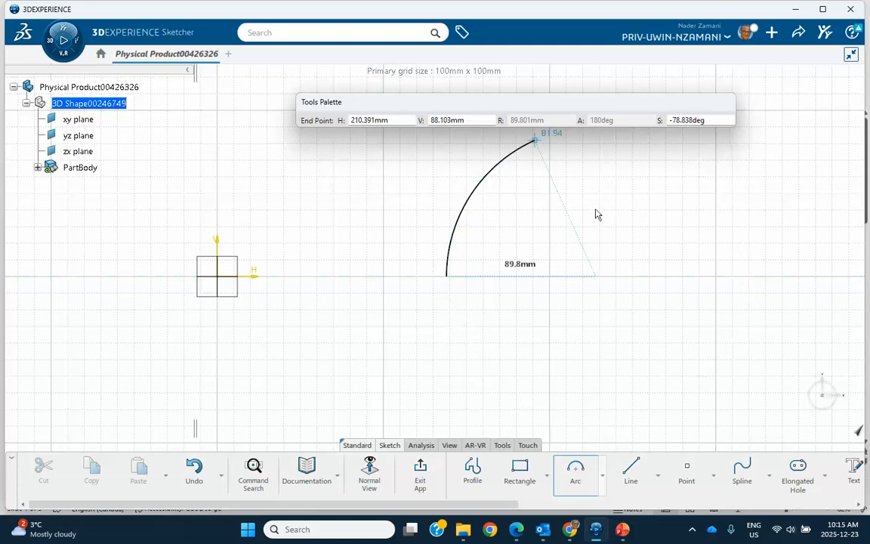
pyautogui.click(691, 285)
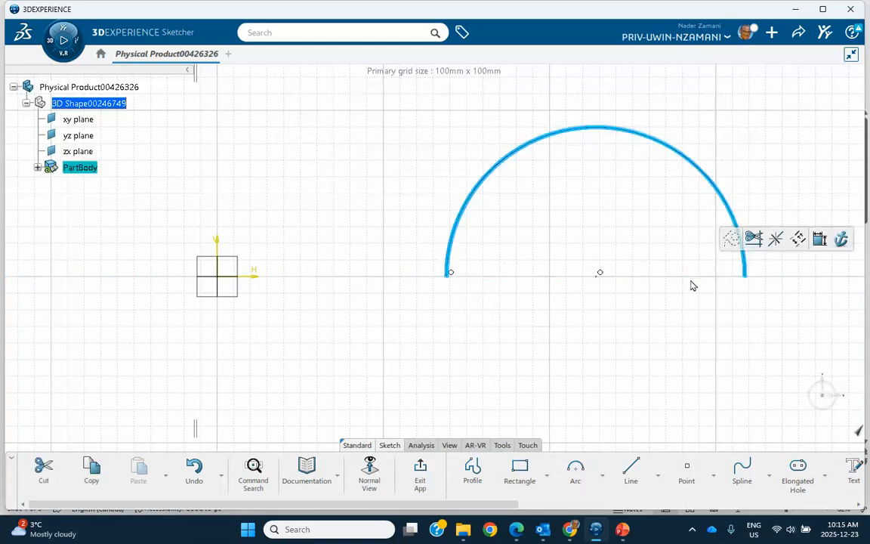
pyautogui.click(419, 470)
pyautogui.moveTo(585, 394); pyautogui.dragTo(500, 304, button='middle')
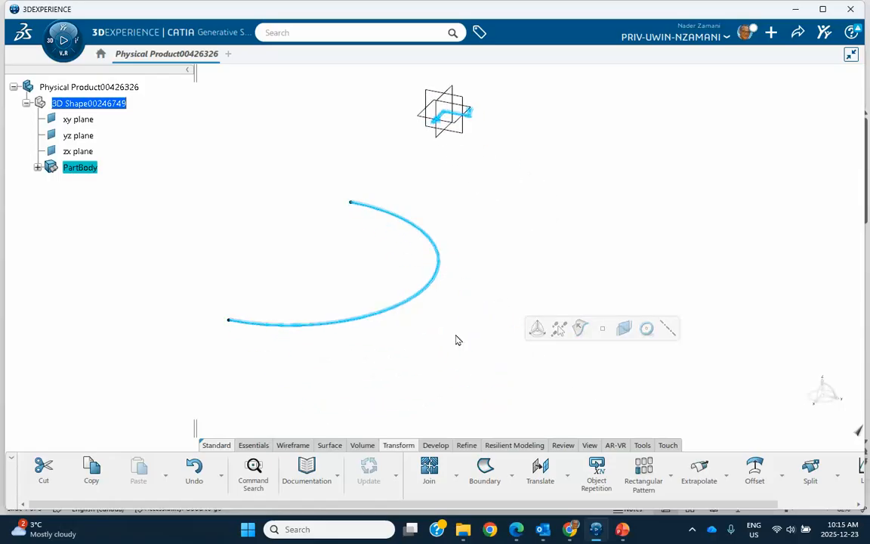
pyautogui.click(559, 240)
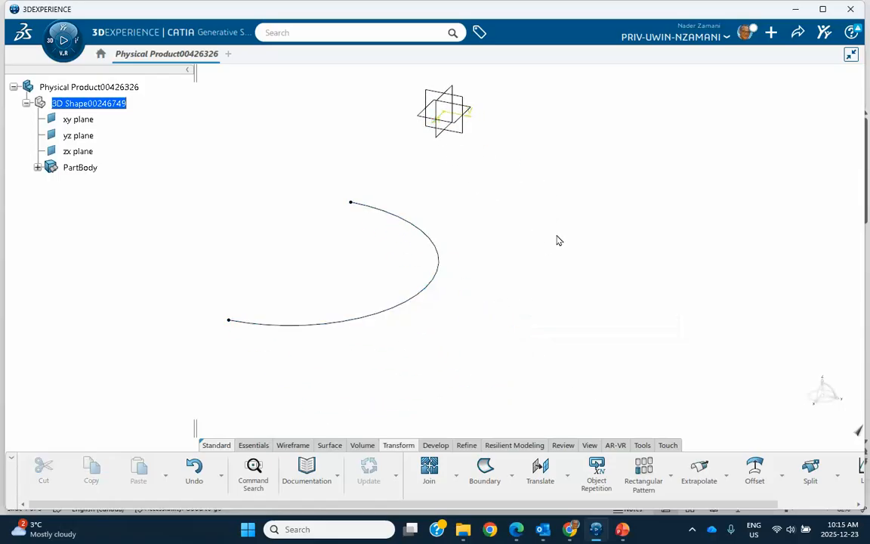
# Extrude the semicircular sketch into a surface with a length of 20 mm in the default direction
pyautogui.click(294, 445)
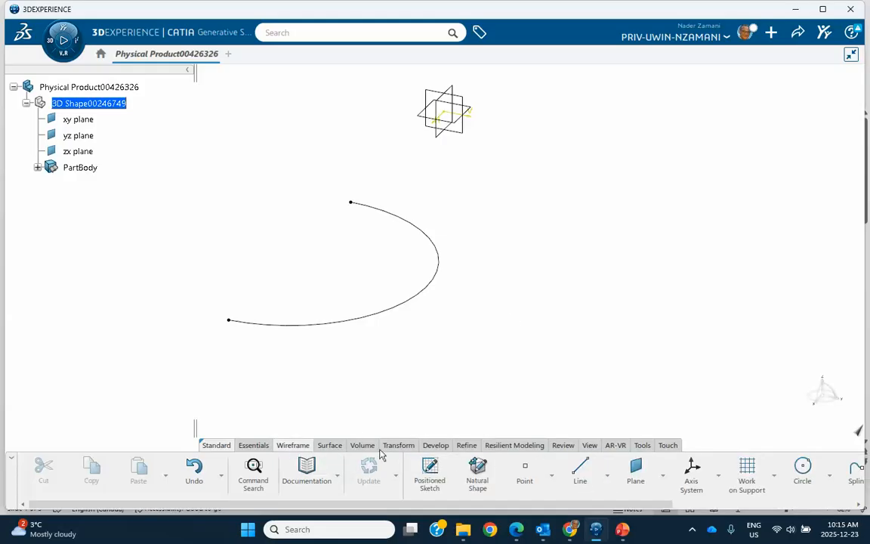
pyautogui.click(330, 444)
pyautogui.click(548, 480)
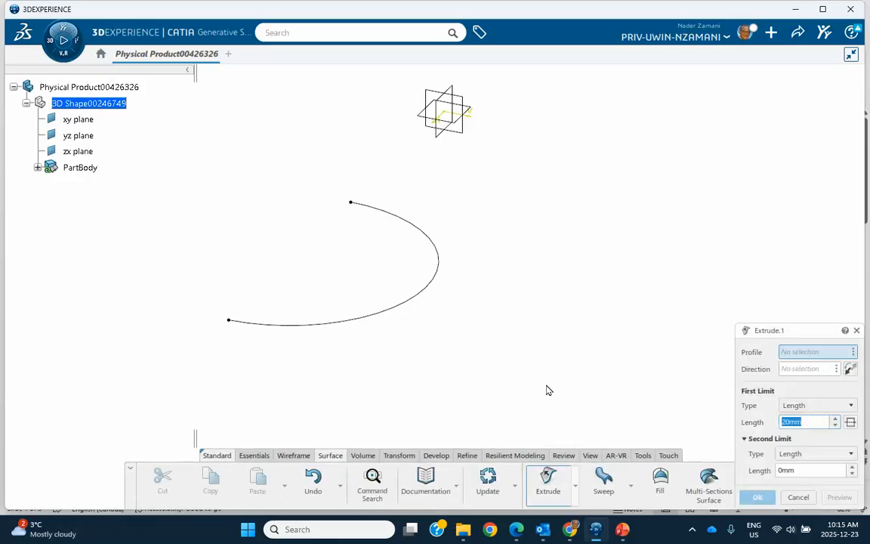
pyautogui.click(423, 295)
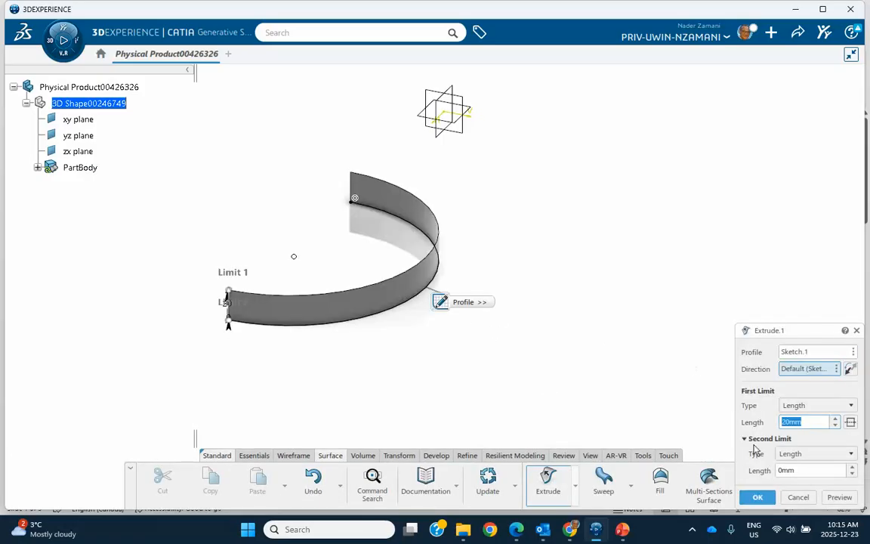
pyautogui.click(757, 497)
pyautogui.moveTo(592, 253); pyautogui.dragTo(563, 294, button='middle')
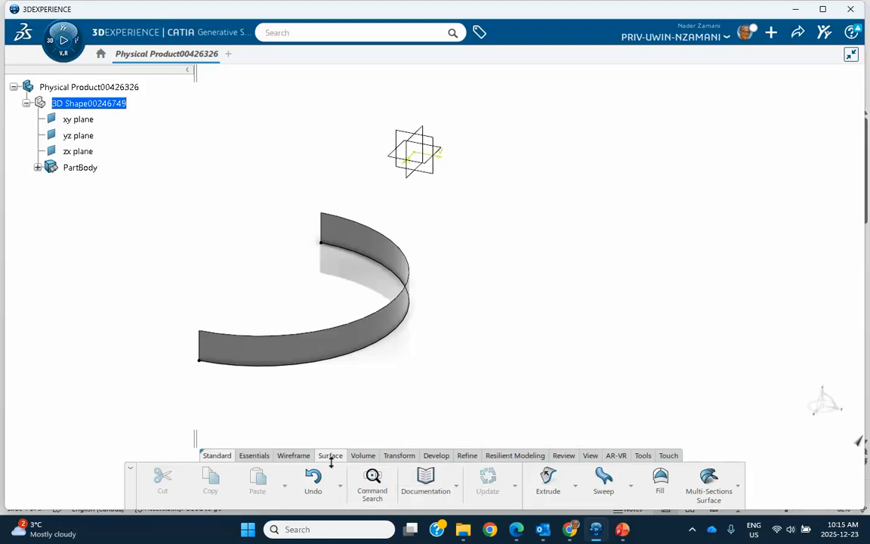
# Create a coordinate point at X 0 mm, Y 78 mm, Z 40 mm relative to the origin
pyautogui.click(293, 455)
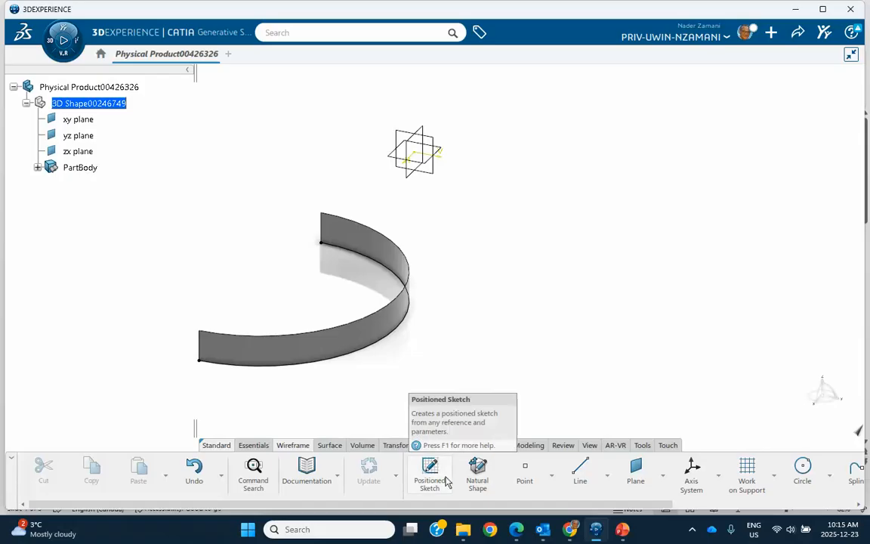
pyautogui.click(529, 476)
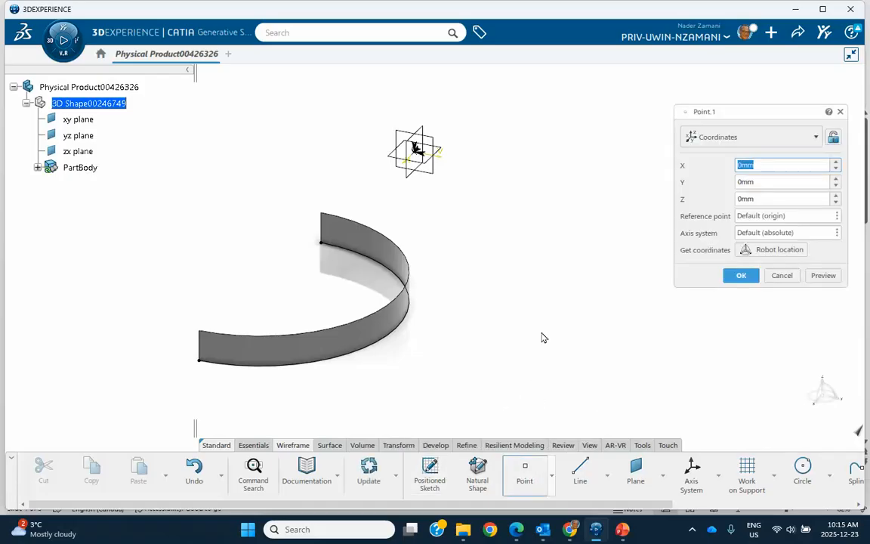
pyautogui.click(836, 196)
pyautogui.click(836, 196)
pyautogui.click(836, 197)
pyautogui.click(836, 197)
pyautogui.click(836, 196)
pyautogui.click(836, 196)
pyautogui.click(835, 197)
pyautogui.click(836, 196)
pyautogui.click(836, 196)
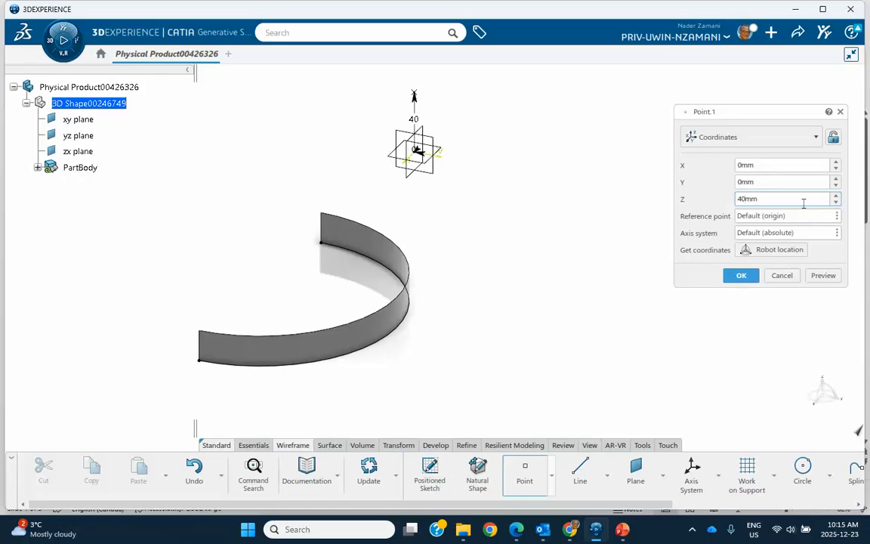
pyautogui.click(836, 180)
pyautogui.click(835, 180)
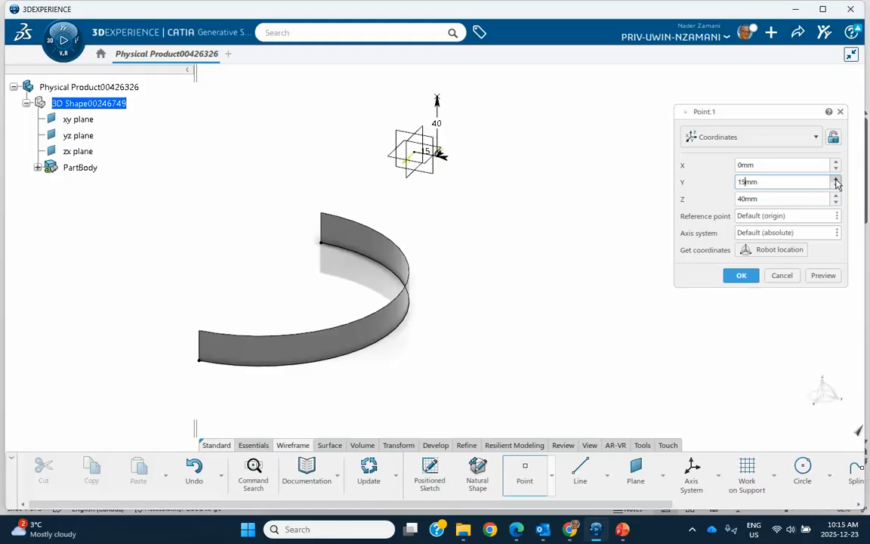
pyautogui.click(836, 180)
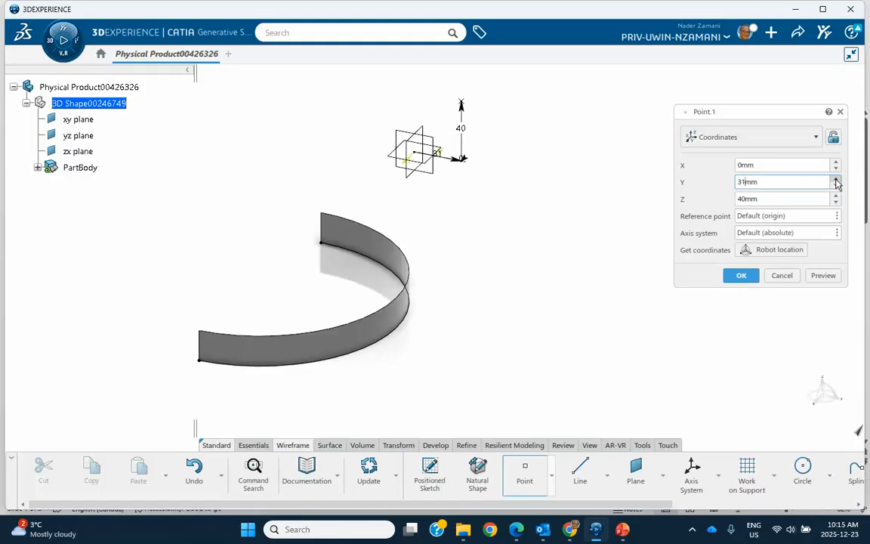
pyautogui.click(836, 180)
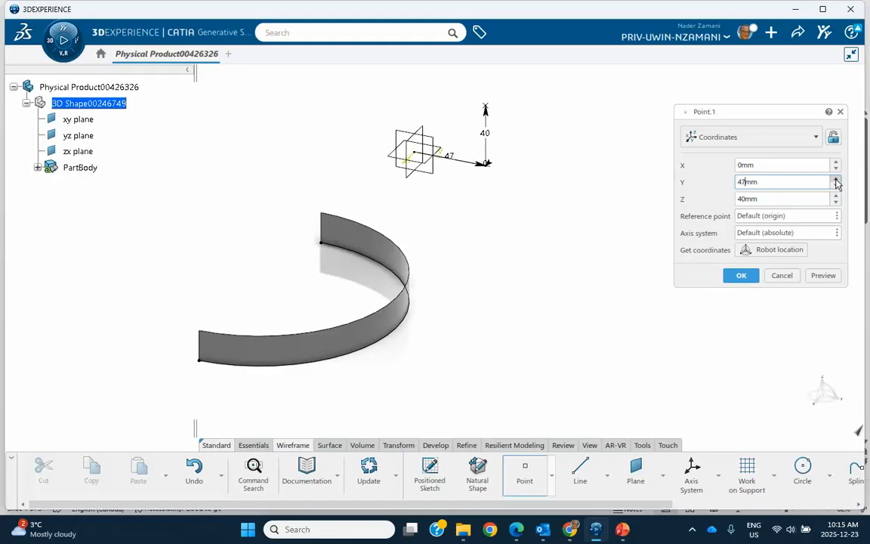
pyautogui.click(836, 180)
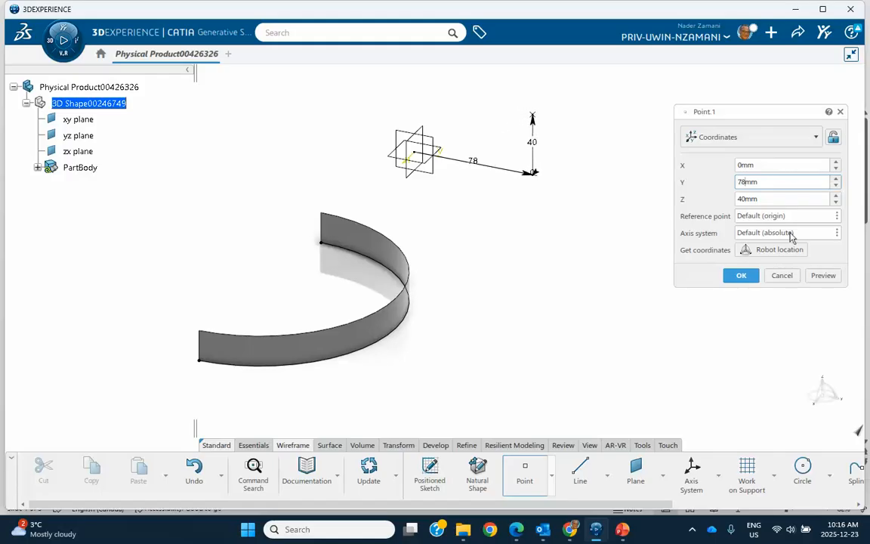
pyautogui.click(740, 275)
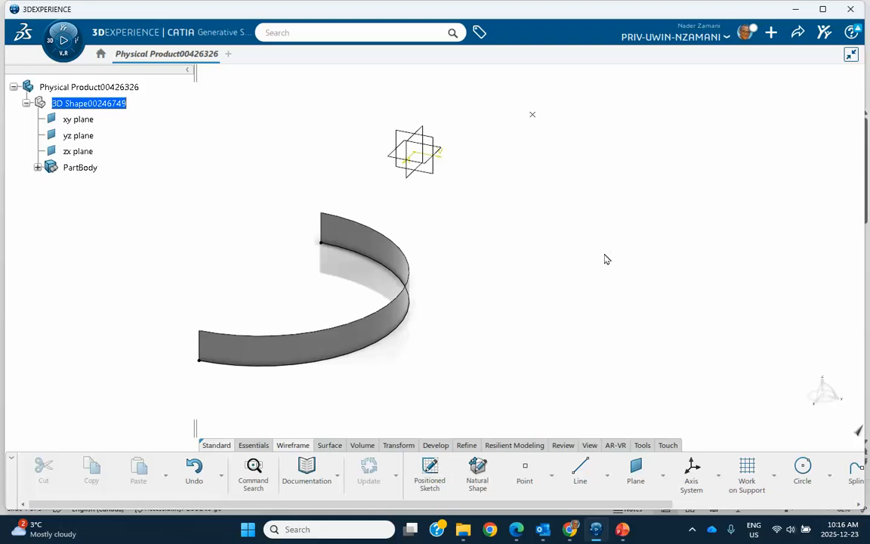
# Create a second coordinate point at X 64 mm, Y 0 mm, Z 0 mm
pyautogui.click(524, 472)
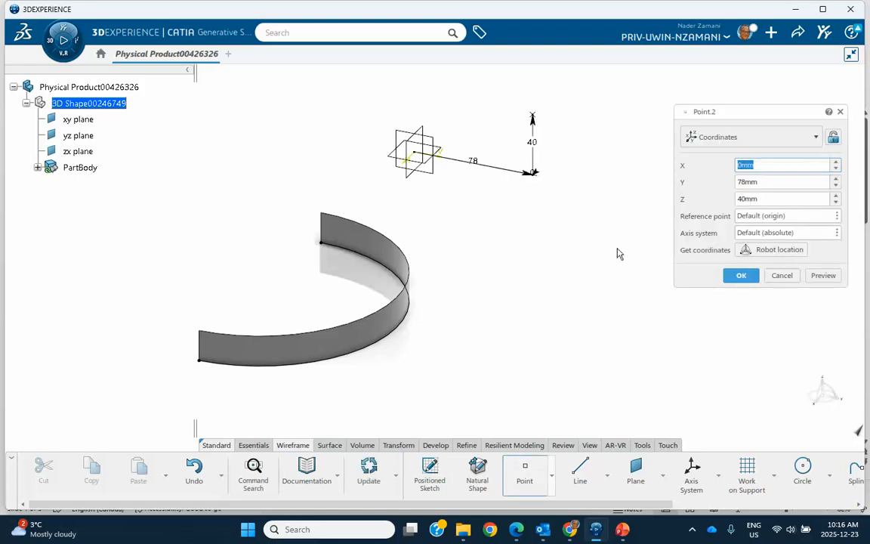
pyautogui.click(835, 163)
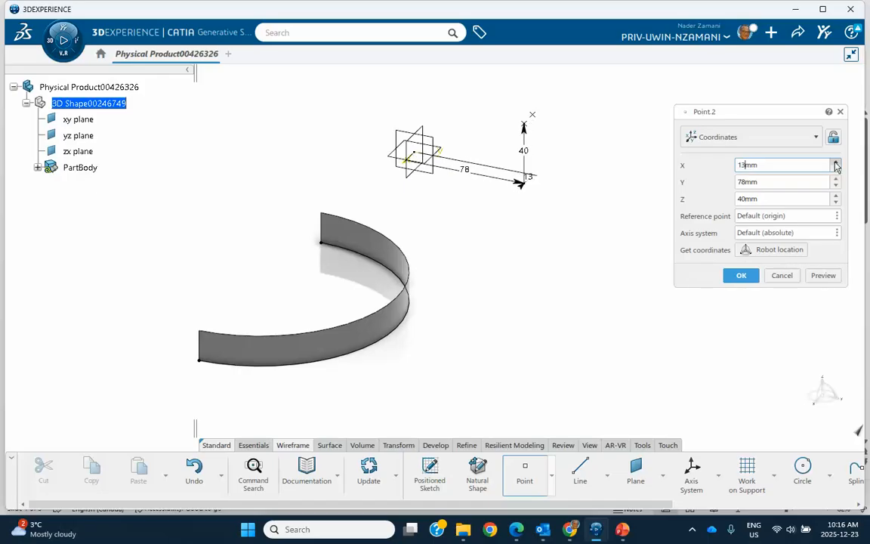
pyautogui.moveTo(835, 163); pyautogui.dragTo(835, 163)
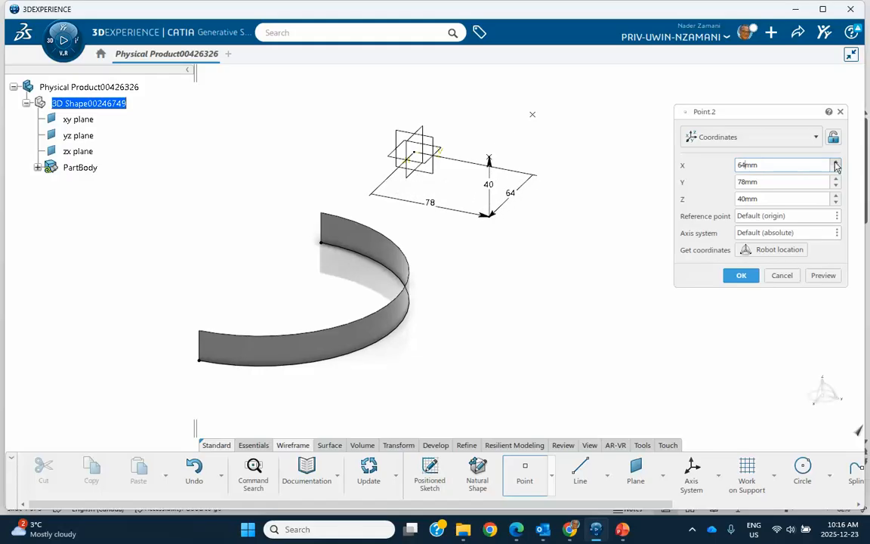
pyautogui.doubleClick(766, 200)
pyautogui.write('0')
pyautogui.doubleClick(760, 182)
pyautogui.write('0')
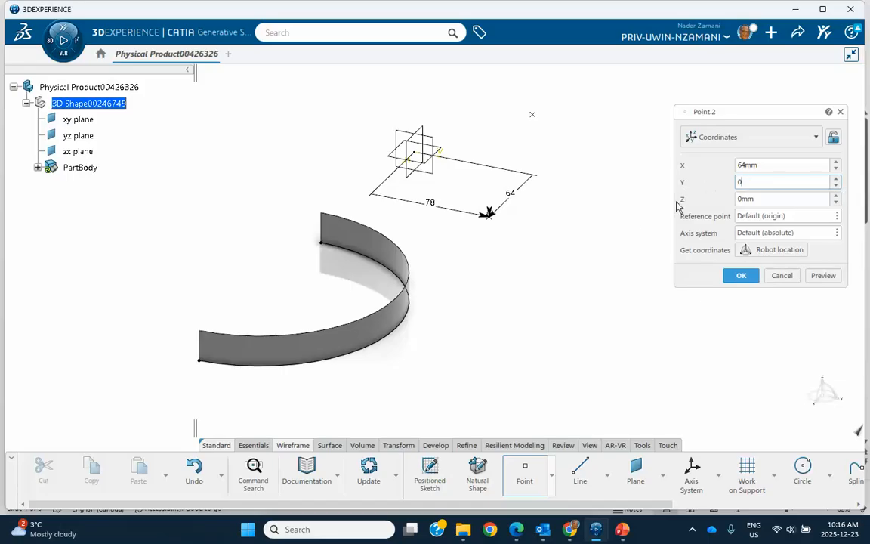
pyautogui.click(723, 276)
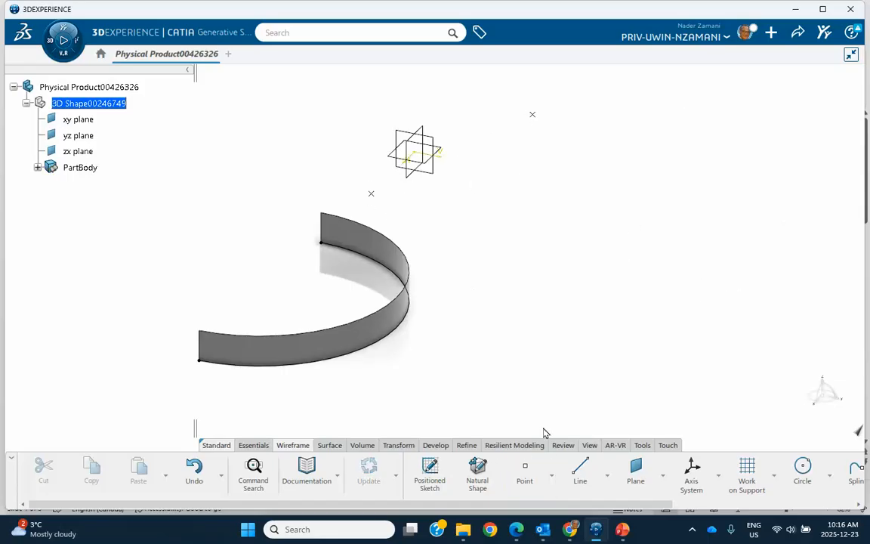
# Create a point-point line from the point on the X axis to the raised point
pyautogui.click(580, 472)
pyautogui.click(373, 195)
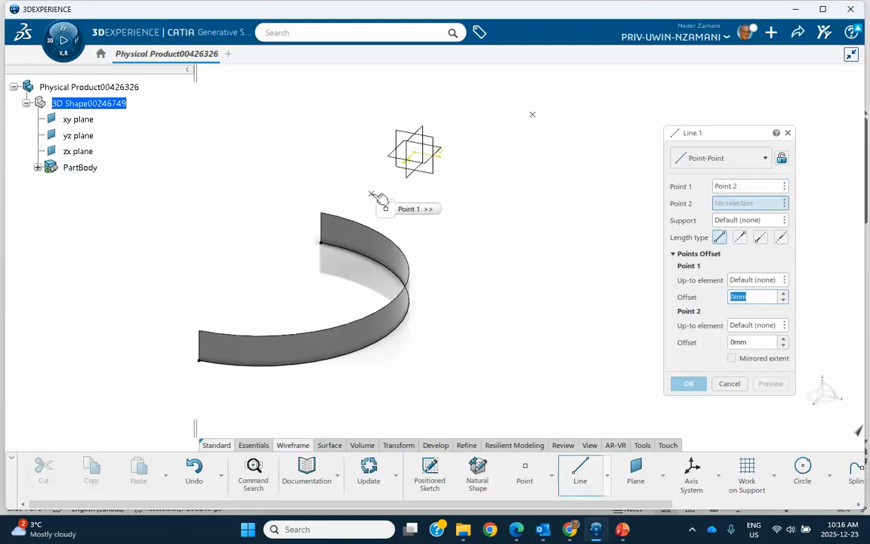
pyautogui.click(533, 117)
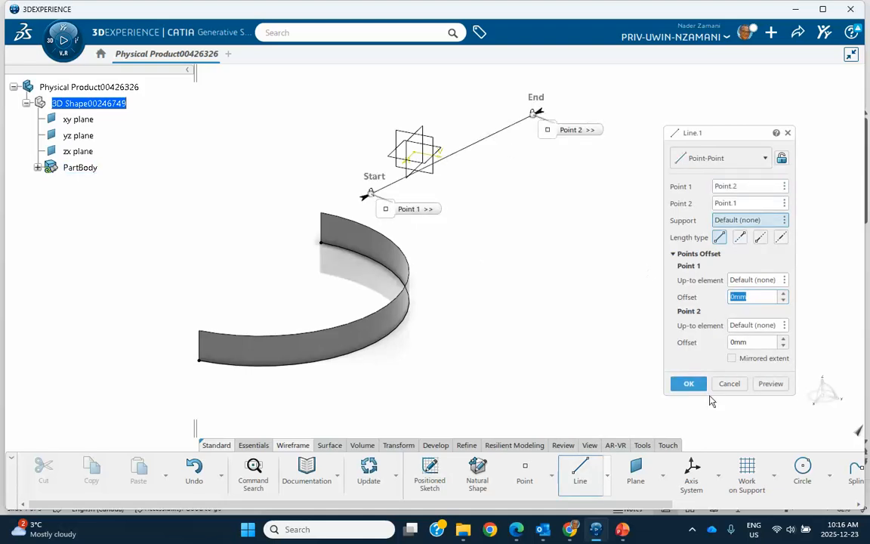
pyautogui.click(685, 383)
# Translate the extruded arc surface 30 mm along the reference line using the Direction-Distance definition
pyautogui.moveTo(652, 309); pyautogui.dragTo(626, 259, button='middle')
pyautogui.moveTo(588, 311); pyautogui.dragTo(503, 355, button='middle')
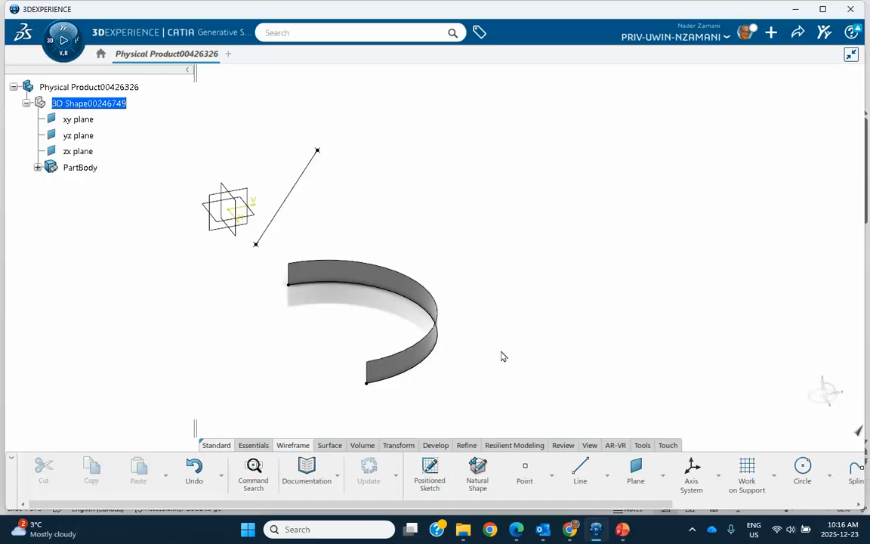
pyautogui.click(398, 446)
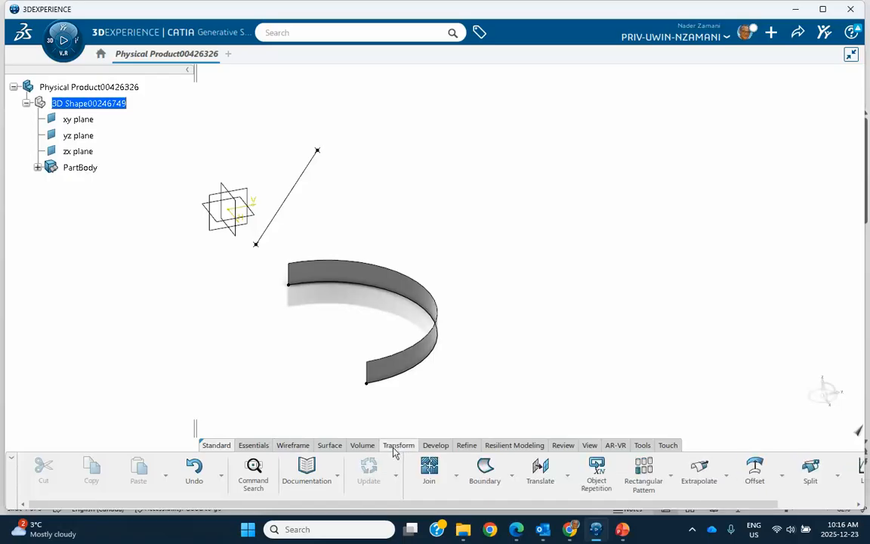
pyautogui.click(540, 474)
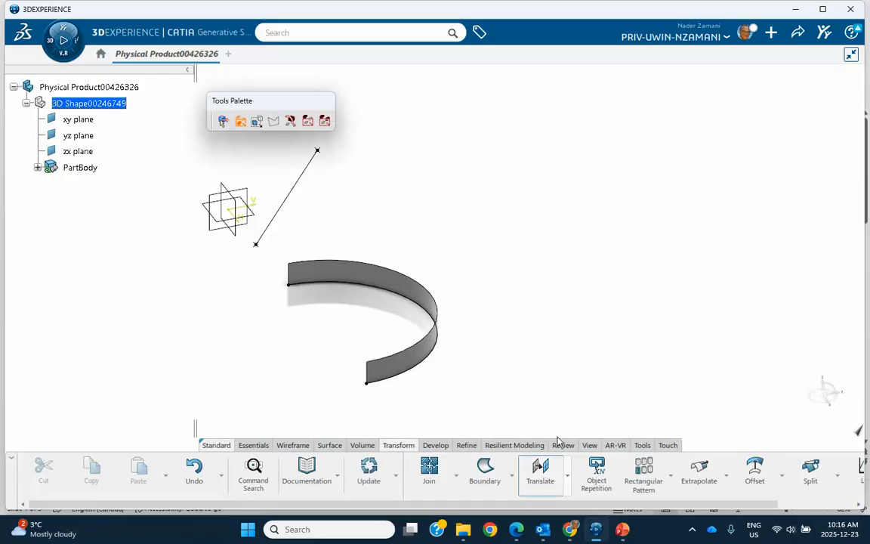
pyautogui.moveTo(635, 190); pyautogui.dragTo(655, 176)
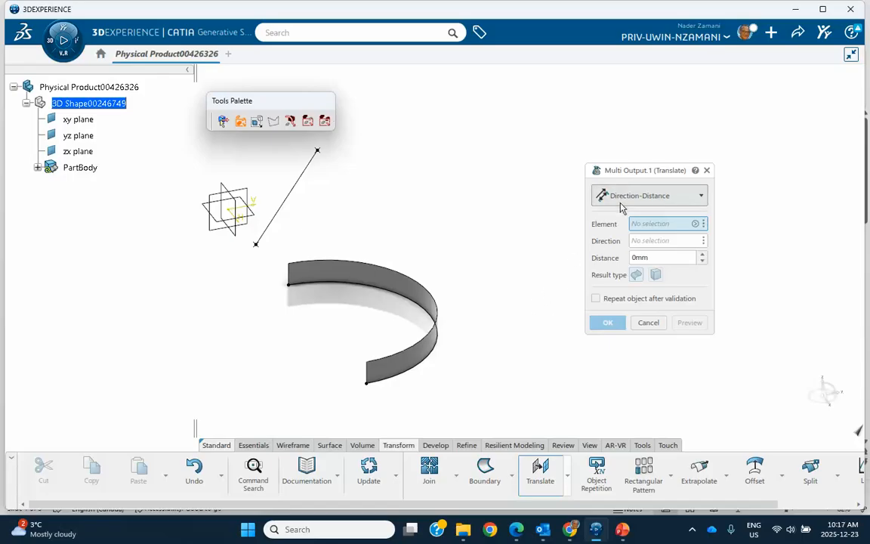
pyautogui.click(423, 357)
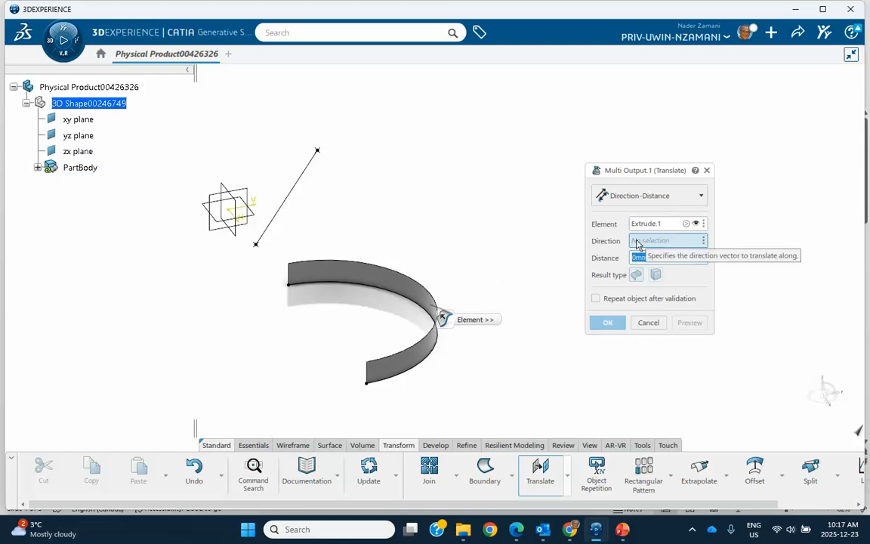
pyautogui.click(286, 198)
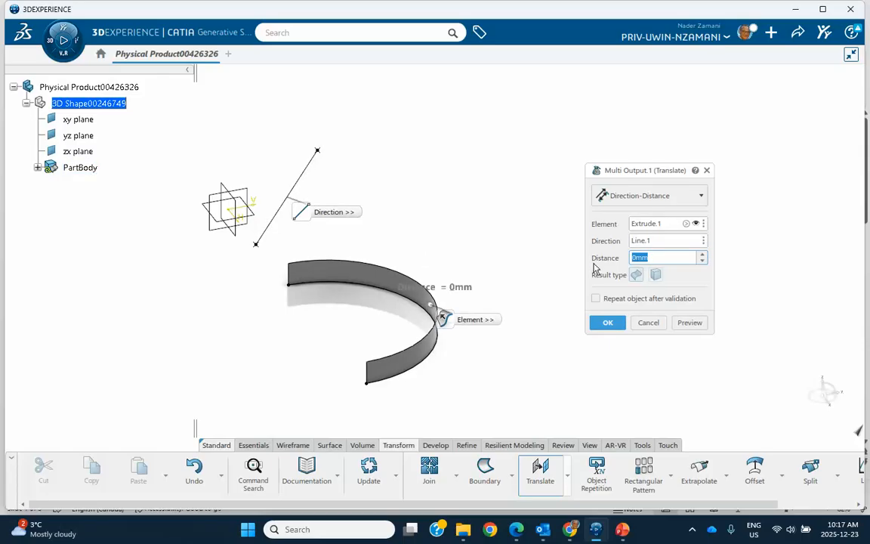
pyautogui.write('30')
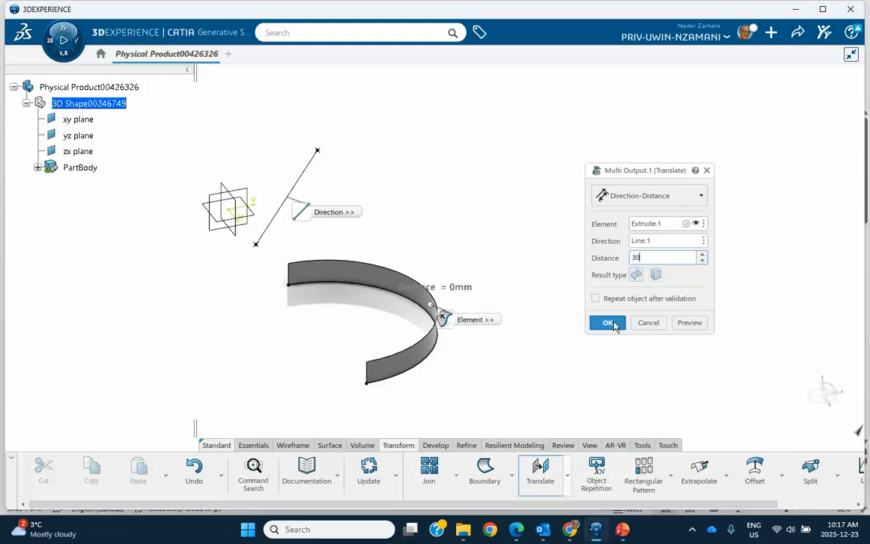
pyautogui.click(607, 323)
pyautogui.moveTo(559, 287); pyautogui.dragTo(511, 268, button='middle')
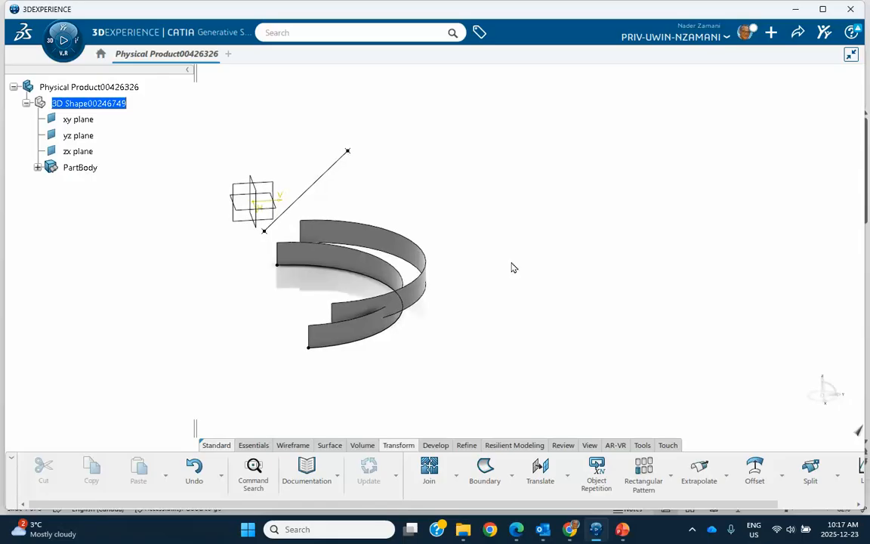
# Edit the translated arc surface and set its translation distance to 100 mm
pyautogui.click(37, 168)
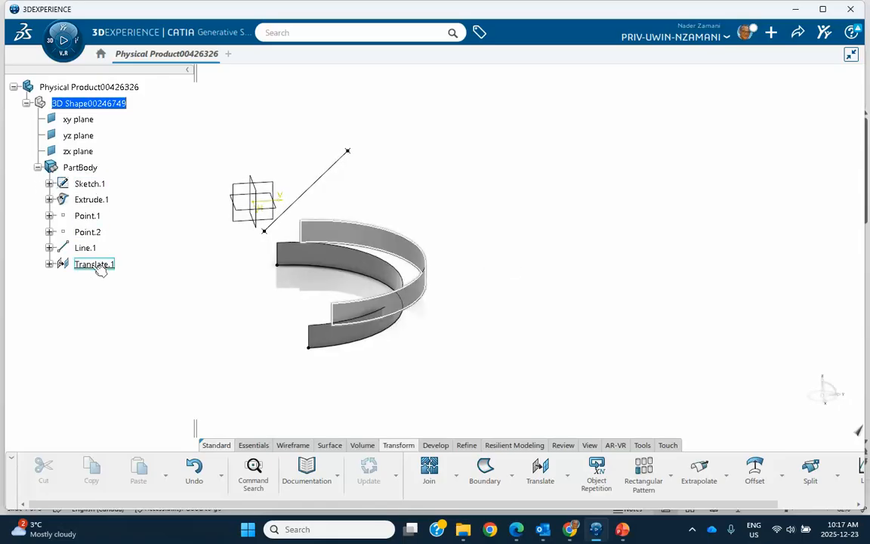
pyautogui.doubleClick(95, 264)
pyautogui.write('100')
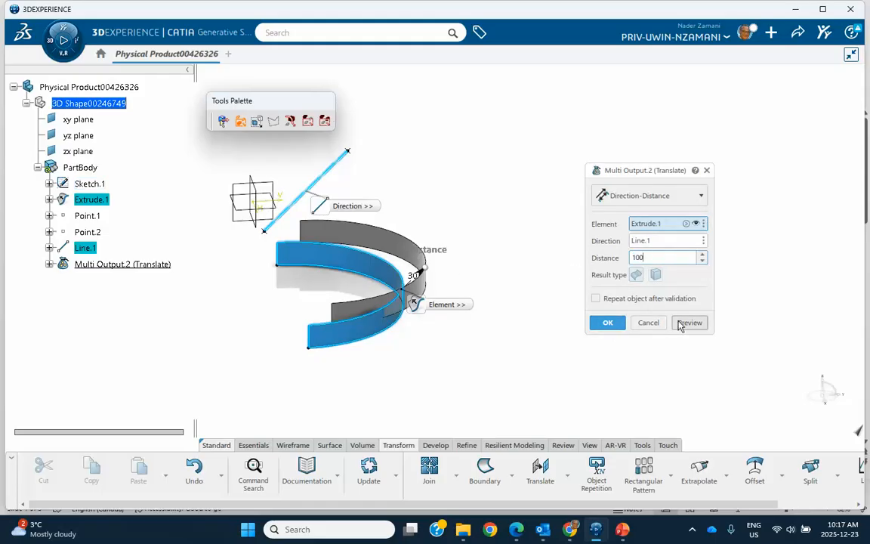
pyautogui.click(680, 325)
pyautogui.click(608, 323)
pyautogui.moveTo(502, 283); pyautogui.dragTo(511, 233, button='middle')
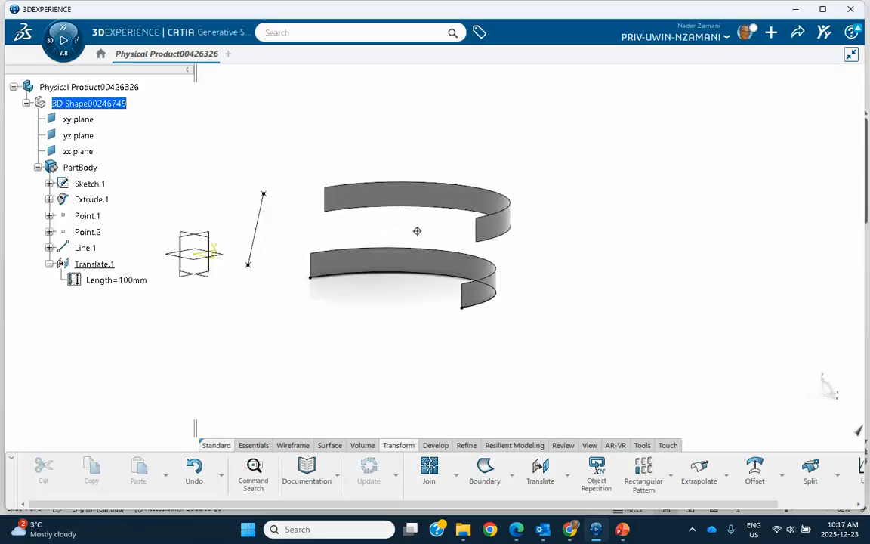
pyautogui.moveTo(415, 231); pyautogui.dragTo(283, 284, button='middle')
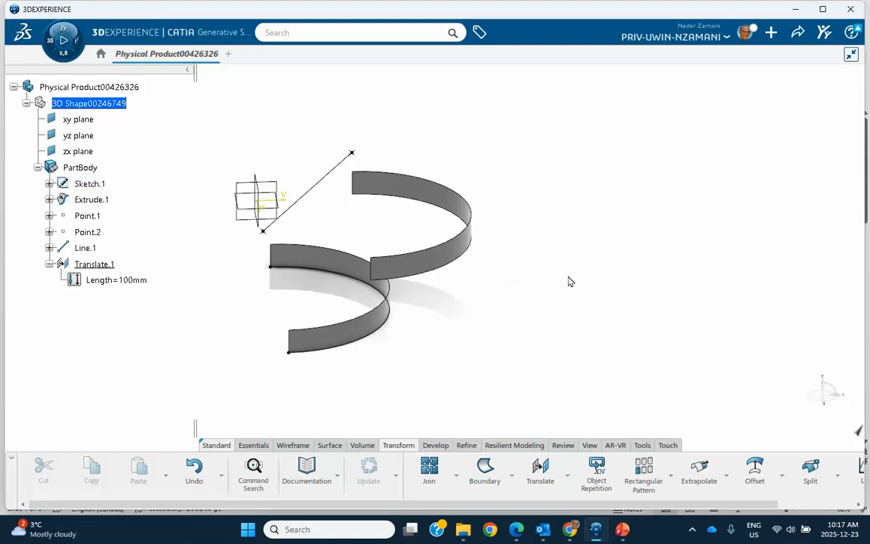
# Repeat the 100 mm translation after validation with four more instances in absolute mode, created in a new body
pyautogui.doubleClick(112, 266)
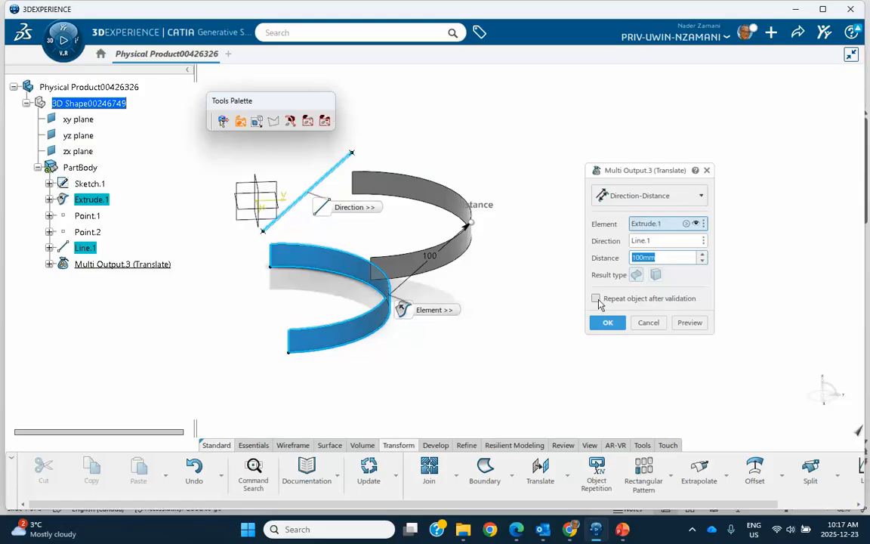
pyautogui.click(596, 299)
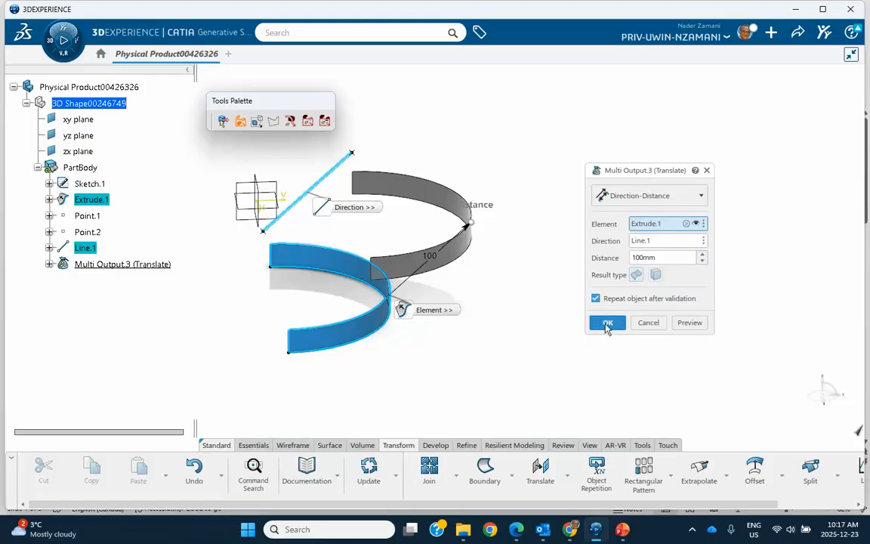
pyautogui.click(606, 323)
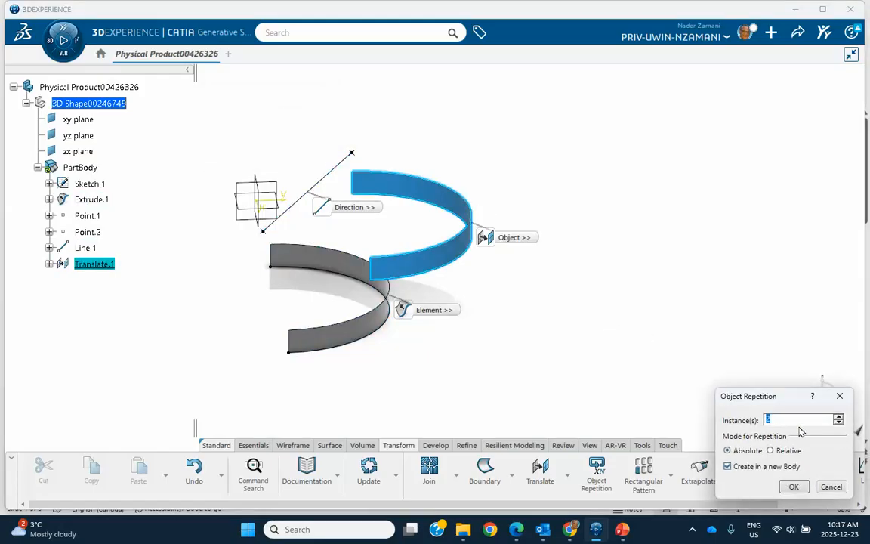
pyautogui.click(838, 416)
pyautogui.press('Return')
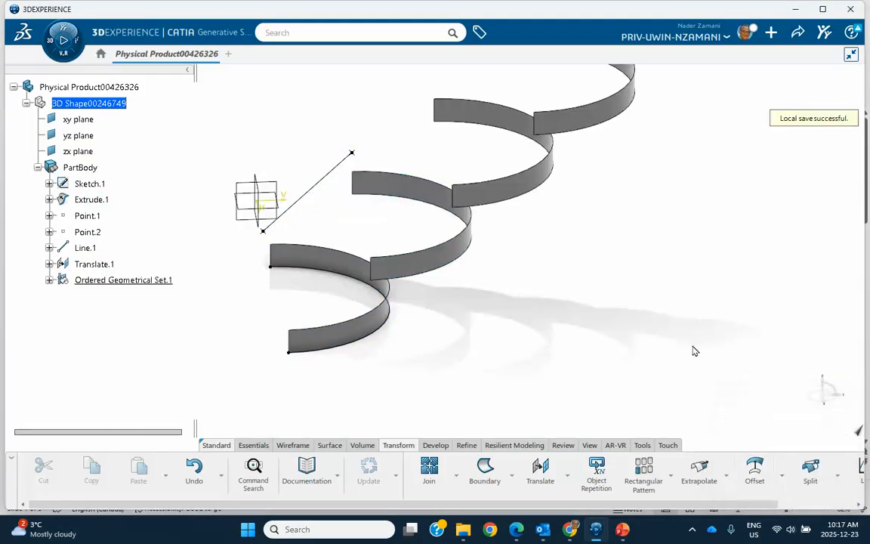
# Translate the original extruded arc surface 177 mm along the Y axis
pyautogui.moveTo(639, 329); pyautogui.dragTo(608, 302, button='middle')
pyautogui.click(540, 469)
pyautogui.scroll(3, 472, 340)
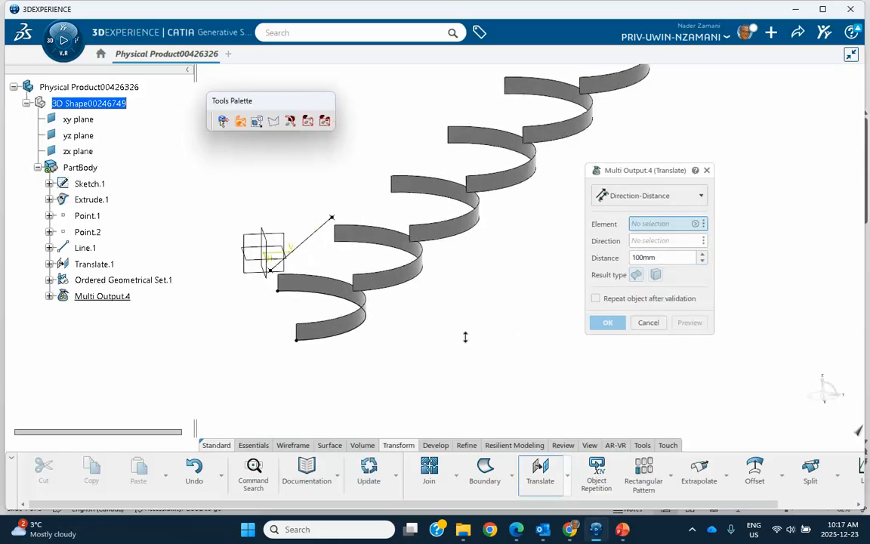
pyautogui.click(368, 332)
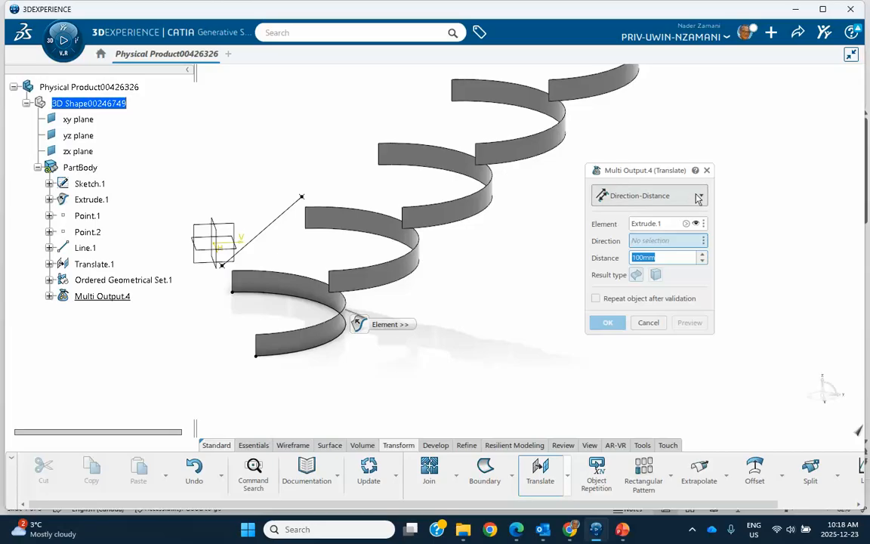
pyautogui.rightClick(684, 240)
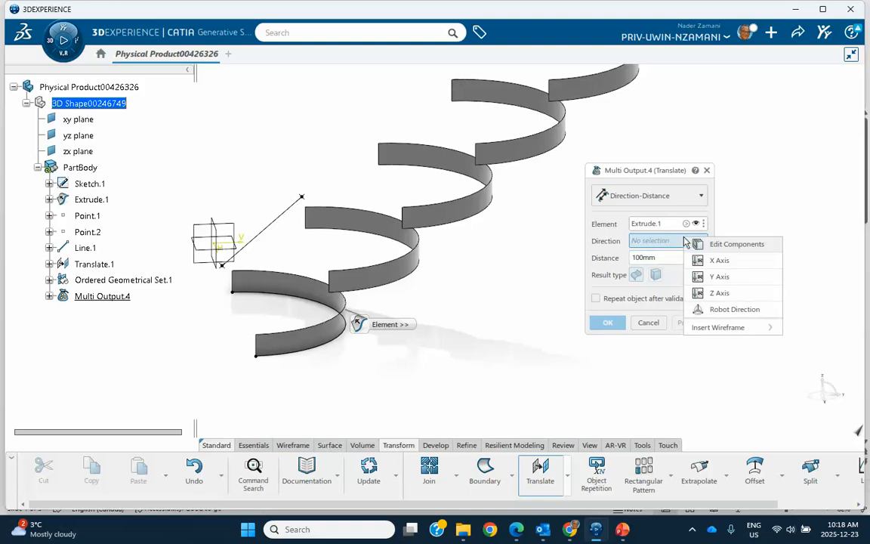
pyautogui.click(717, 278)
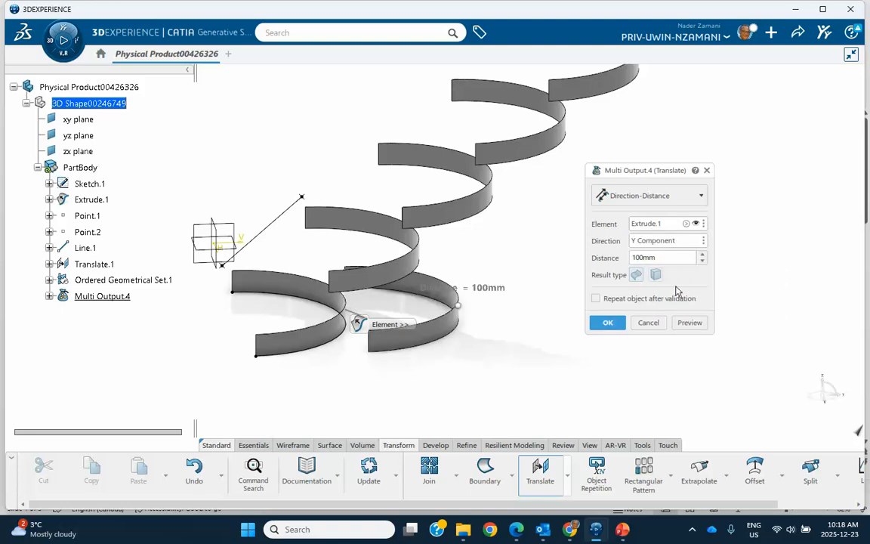
pyautogui.moveTo(703, 255); pyautogui.dragTo(702, 257)
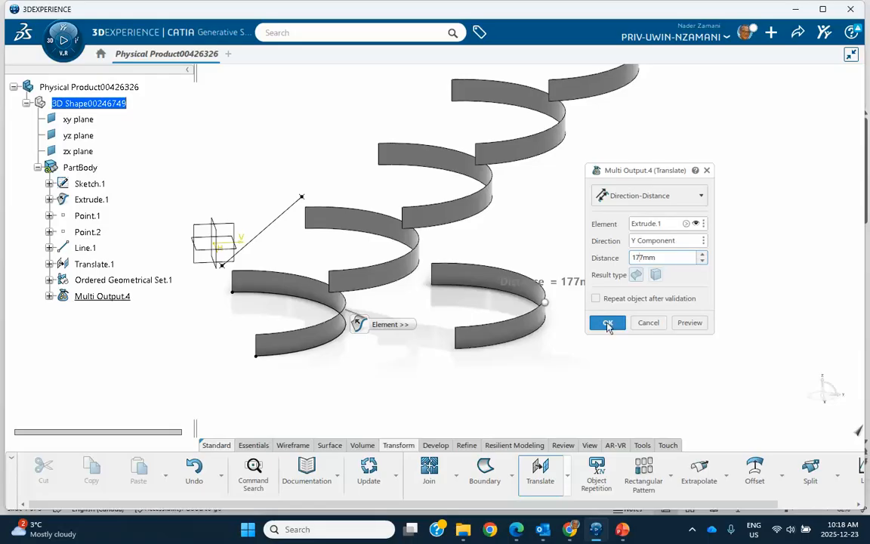
pyautogui.click(607, 321)
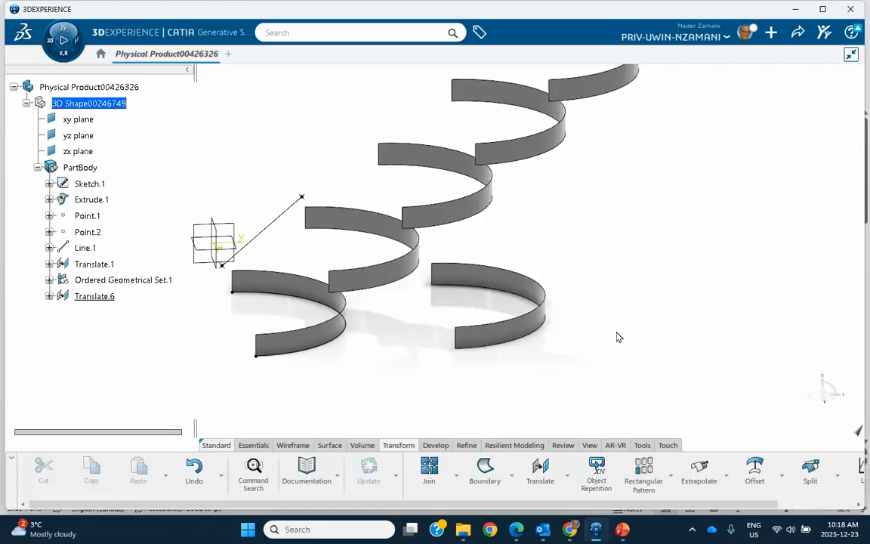
# Translate the Y-shifted arc copy by the Point-Point definition, from the front end vertex of Translate.3 to the rear end vertex of Translate.4
pyautogui.click(540, 468)
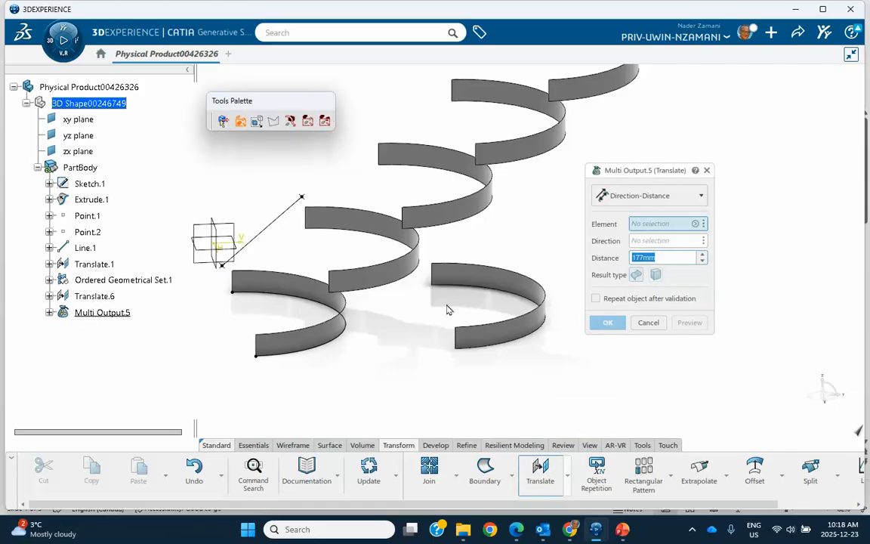
pyautogui.click(702, 198)
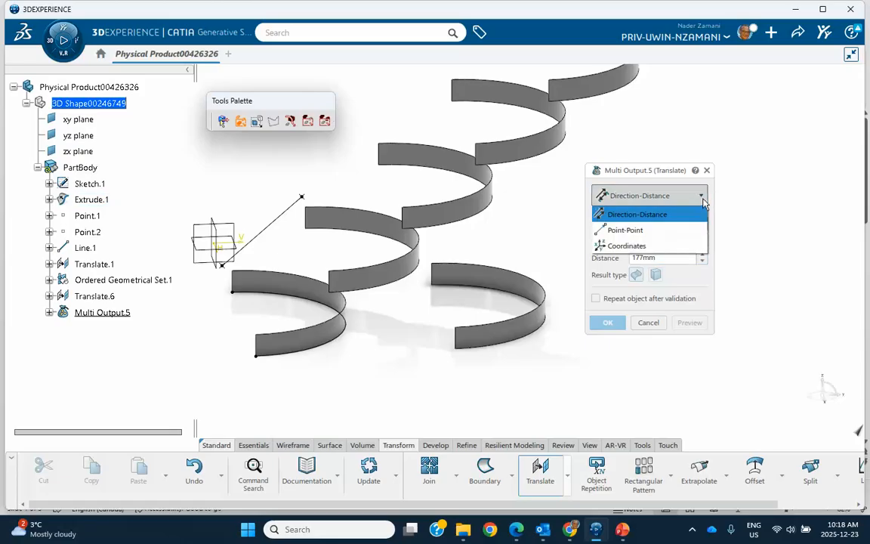
pyautogui.click(648, 232)
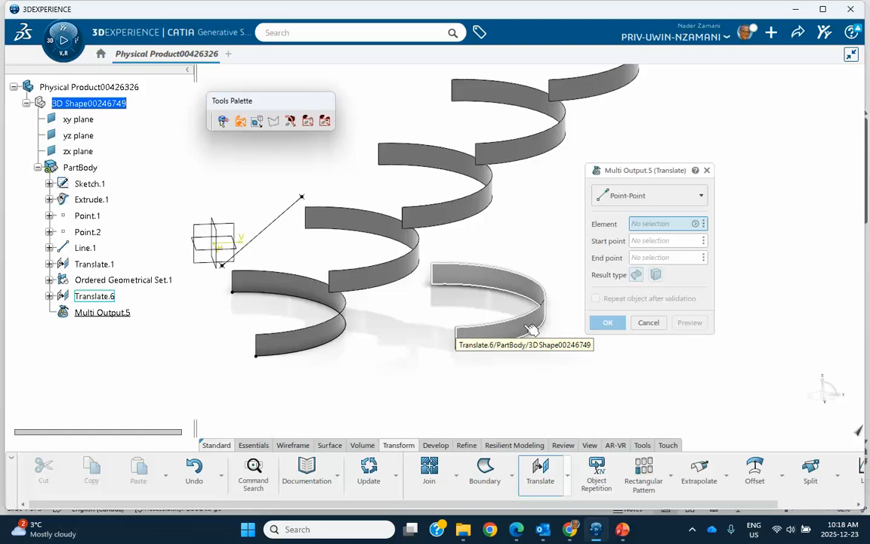
pyautogui.moveTo(556, 359); pyautogui.dragTo(505, 353, button='middle')
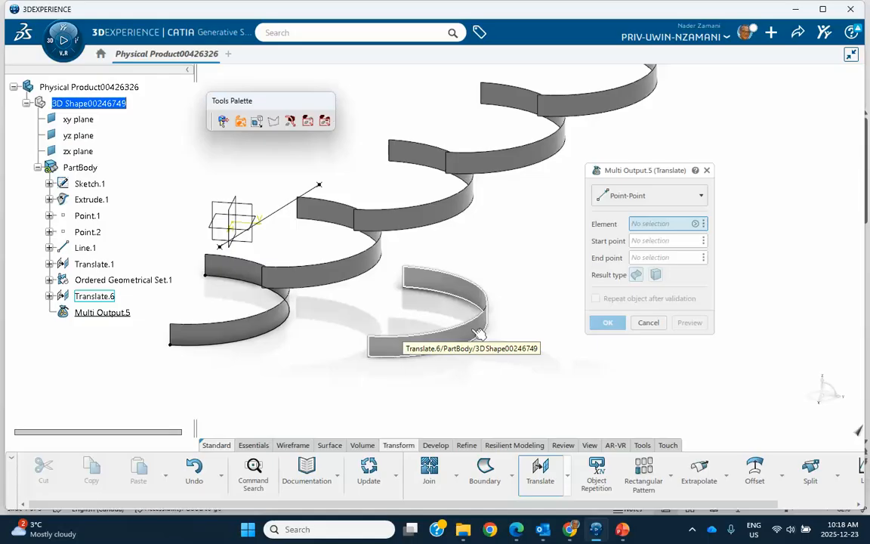
pyautogui.click(478, 333)
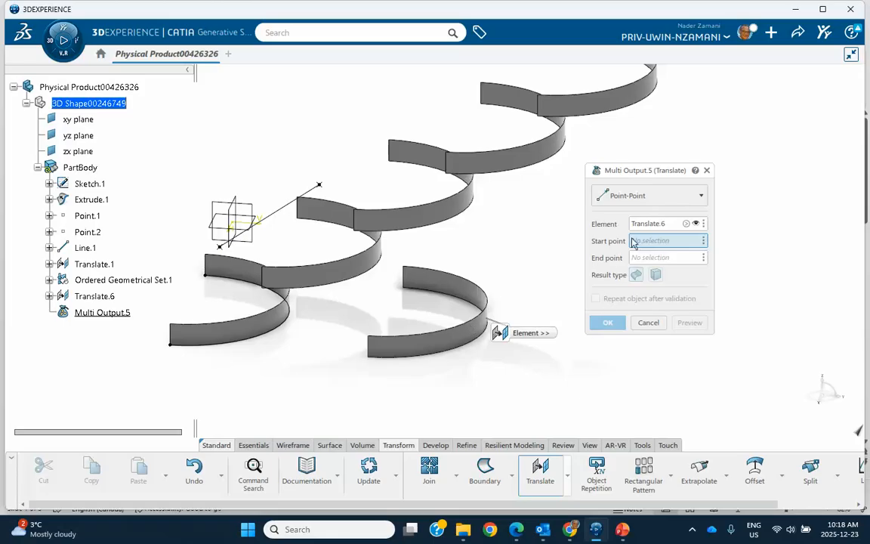
pyautogui.moveTo(526, 250); pyautogui.dragTo(537, 305, button='middle')
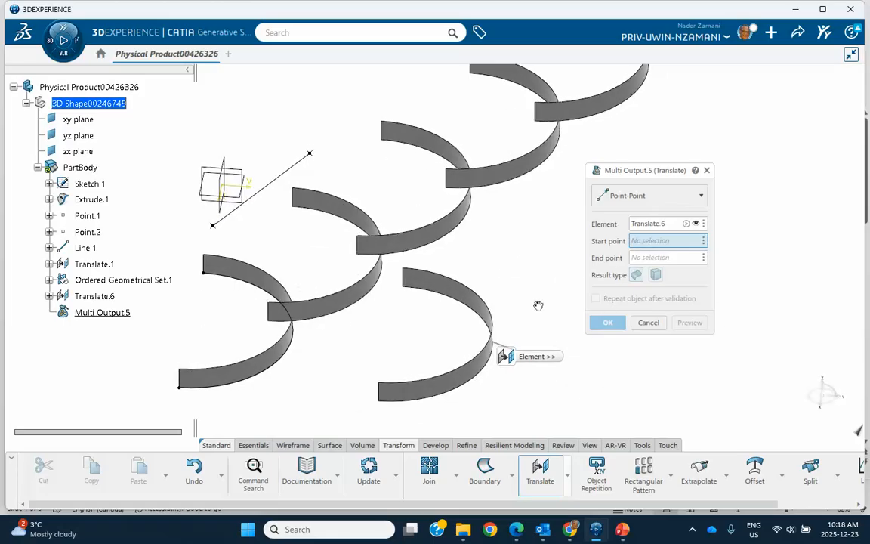
pyautogui.click(452, 176)
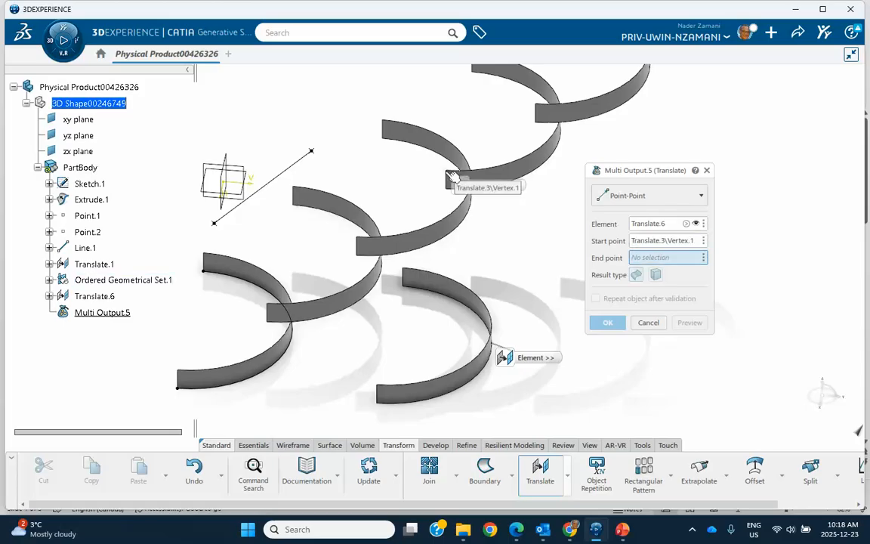
pyautogui.moveTo(453, 177); pyautogui.dragTo(526, 264, button='middle')
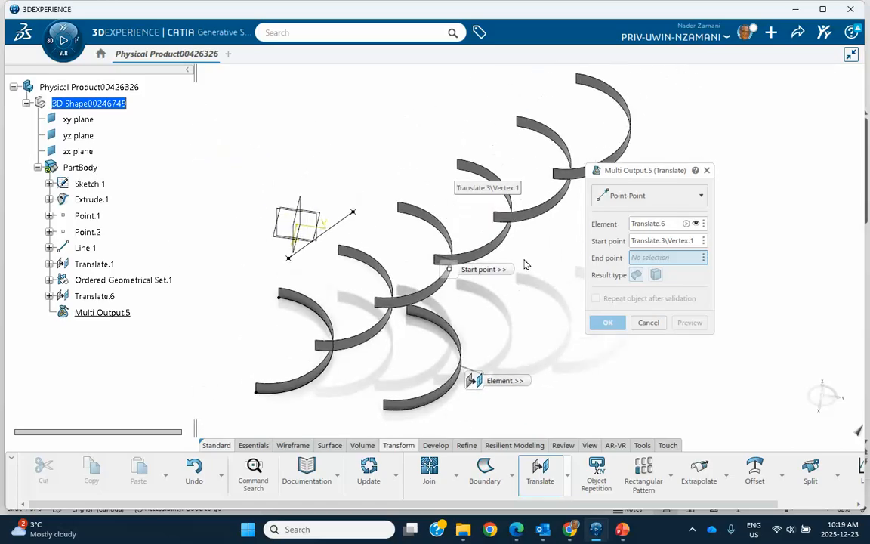
pyautogui.click(521, 121)
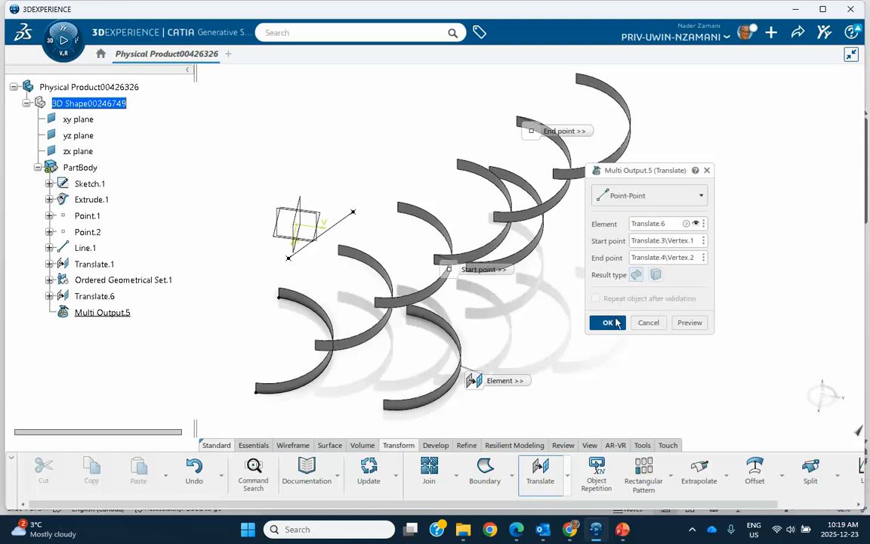
pyautogui.click(607, 323)
pyautogui.moveTo(510, 311); pyautogui.dragTo(443, 272, button='middle')
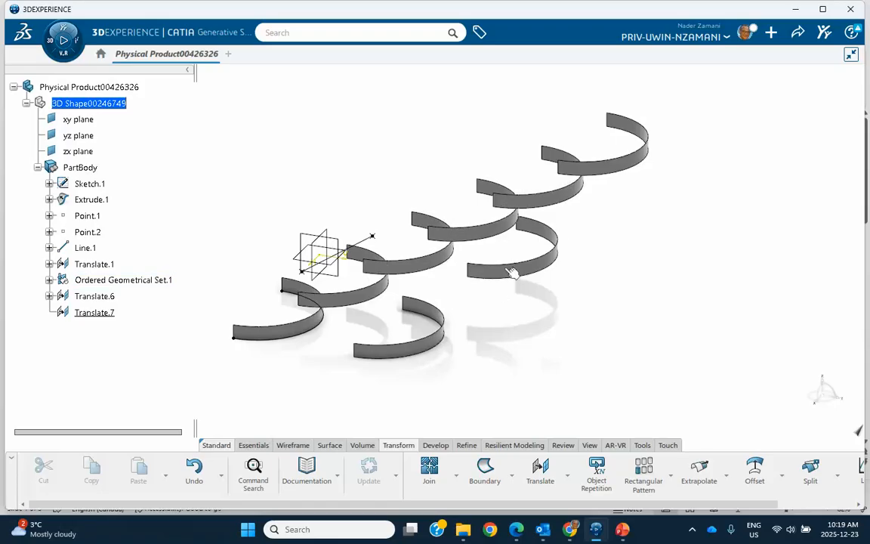
# Start a translation using the Coordinates definition with the Y-shifted arc copy Translate.6 as the element
pyautogui.moveTo(540, 333); pyautogui.dragTo(518, 232, button='middle')
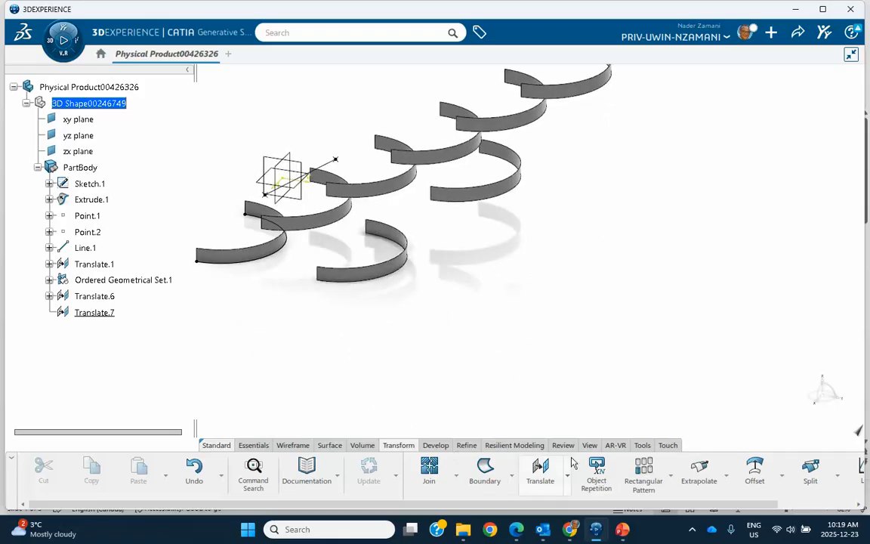
pyautogui.click(540, 468)
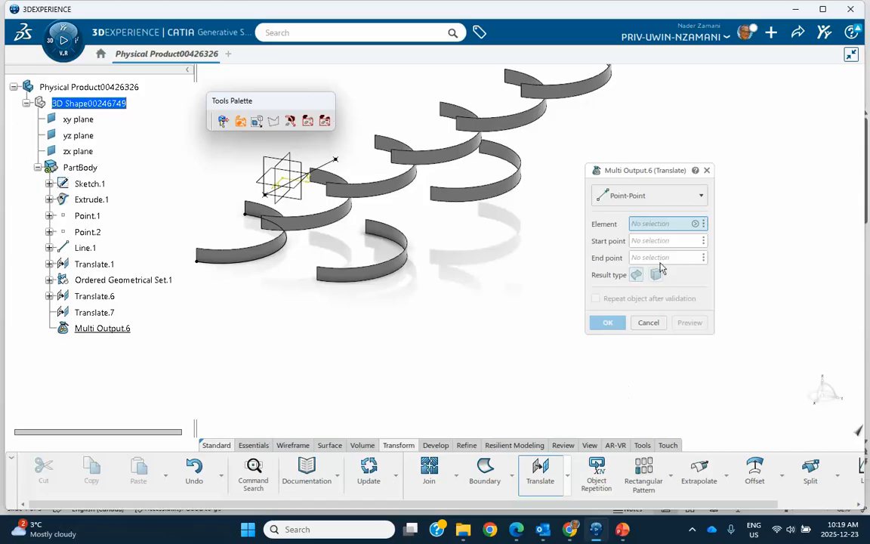
pyautogui.click(663, 197)
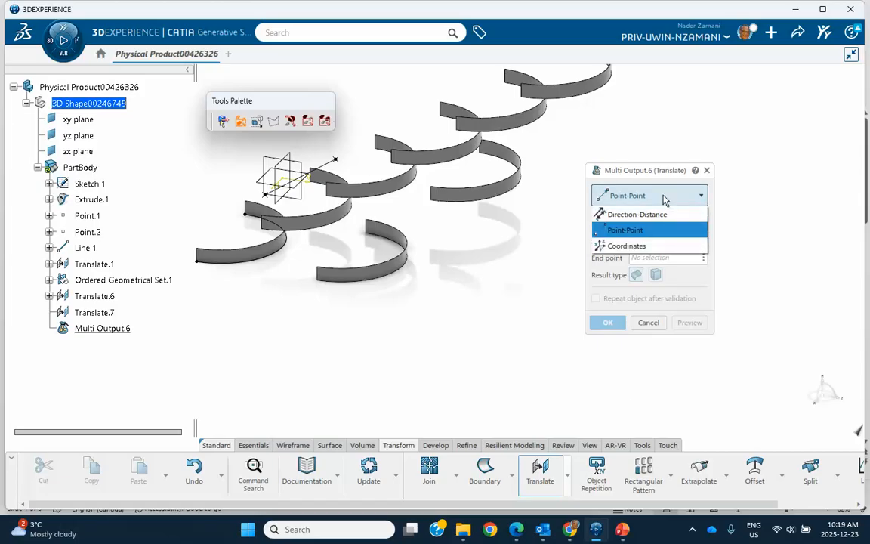
pyautogui.click(509, 291)
pyautogui.click(630, 197)
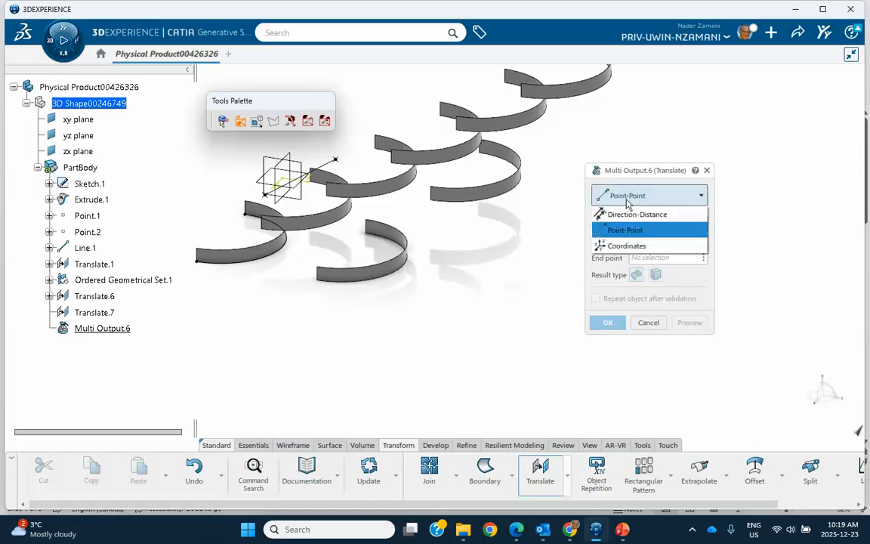
pyautogui.click(622, 246)
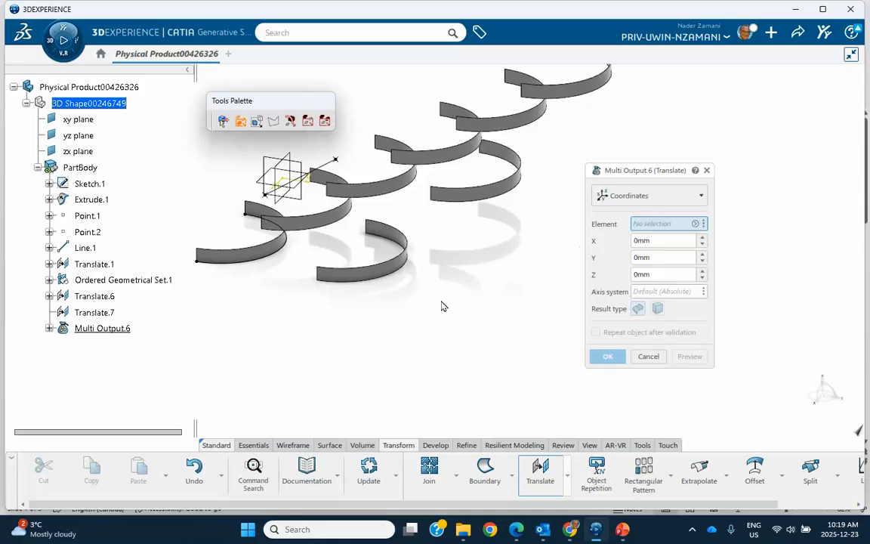
pyautogui.click(404, 271)
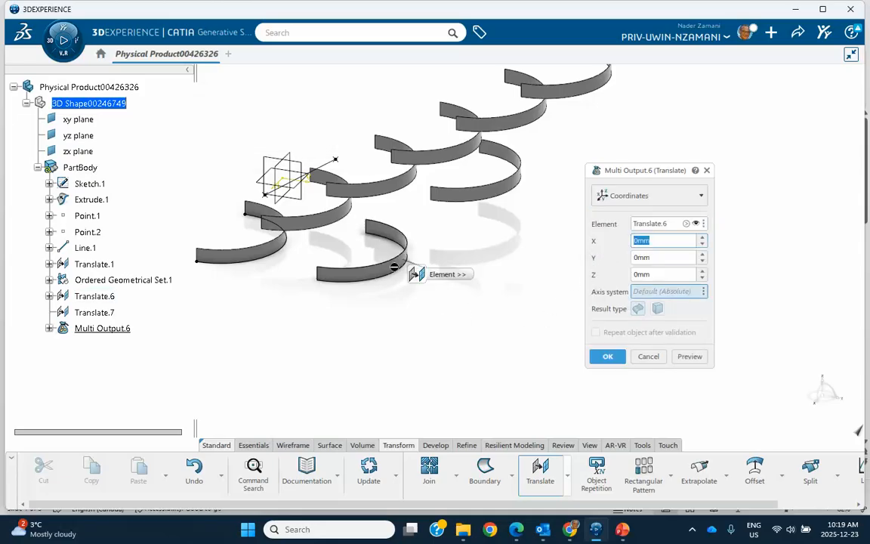
# Set the translation coordinates to X 100 mm, Y 400 mm and Z 50 mm, and create the translated copy
pyautogui.click(702, 238)
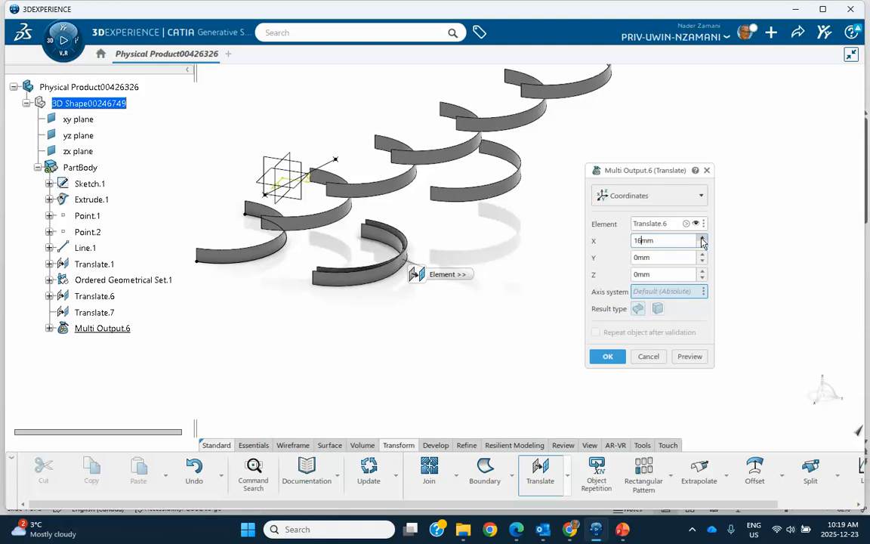
pyautogui.moveTo(656, 240); pyautogui.dragTo(600, 243)
pyautogui.write('100')
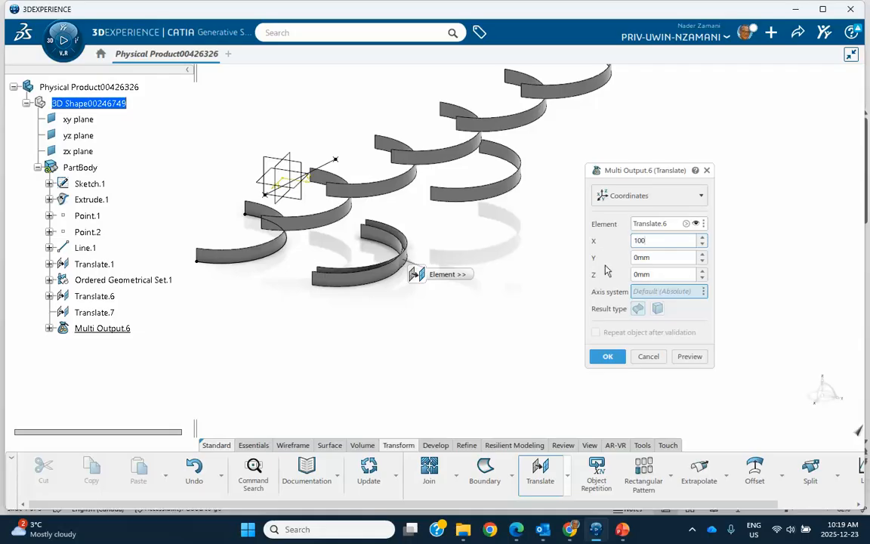
pyautogui.press('Return')
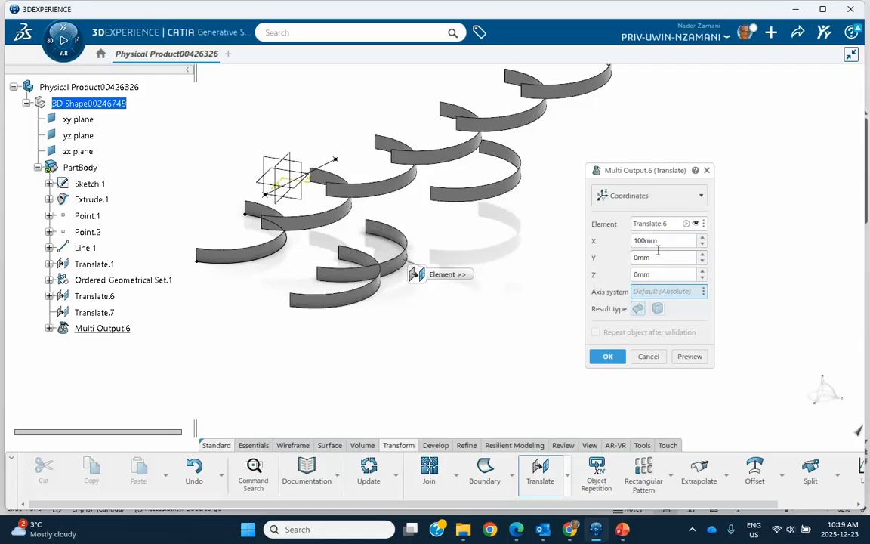
pyautogui.moveTo(656, 257); pyautogui.dragTo(610, 259)
pyautogui.write('400')
pyautogui.click(657, 275)
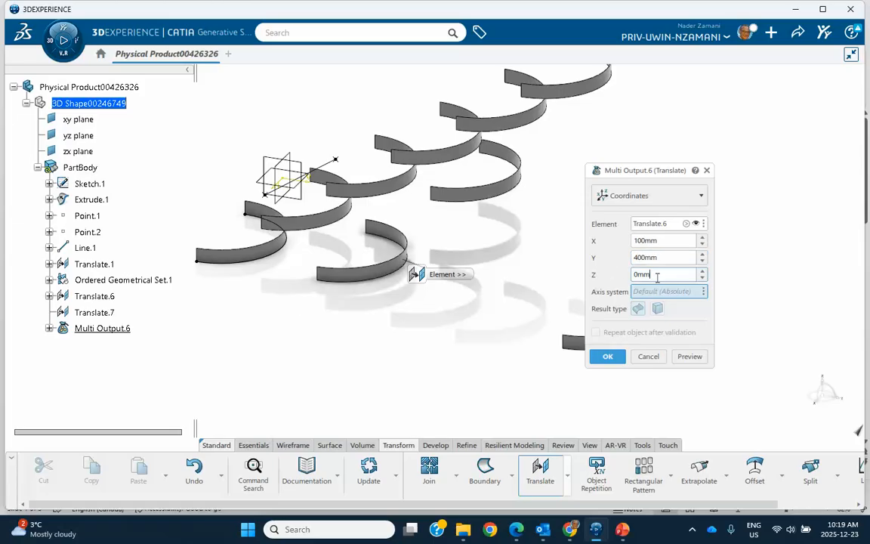
pyautogui.moveTo(656, 274); pyautogui.dragTo(616, 289)
pyautogui.write('50')
pyautogui.click(608, 355)
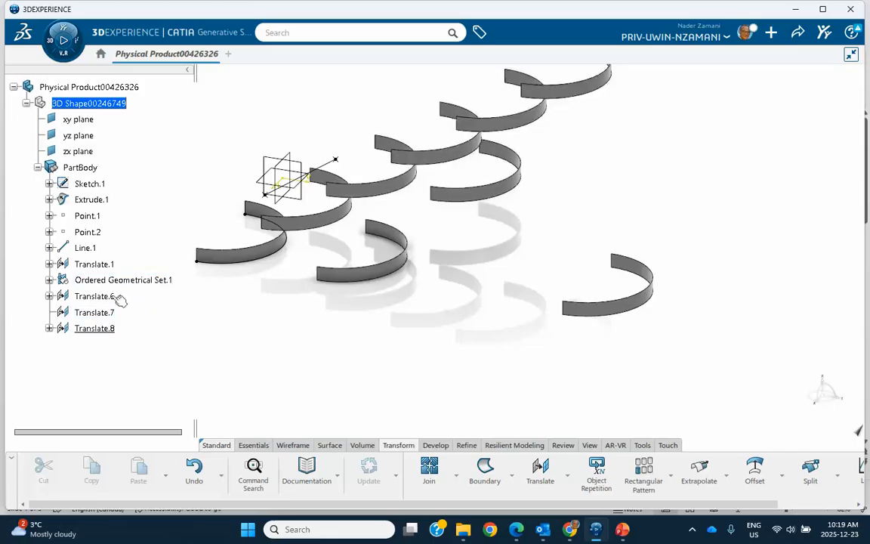
# Reopen the definition of the coordinate translation Translate.8 and review its X, Y and Z values
pyautogui.doubleClick(111, 329)
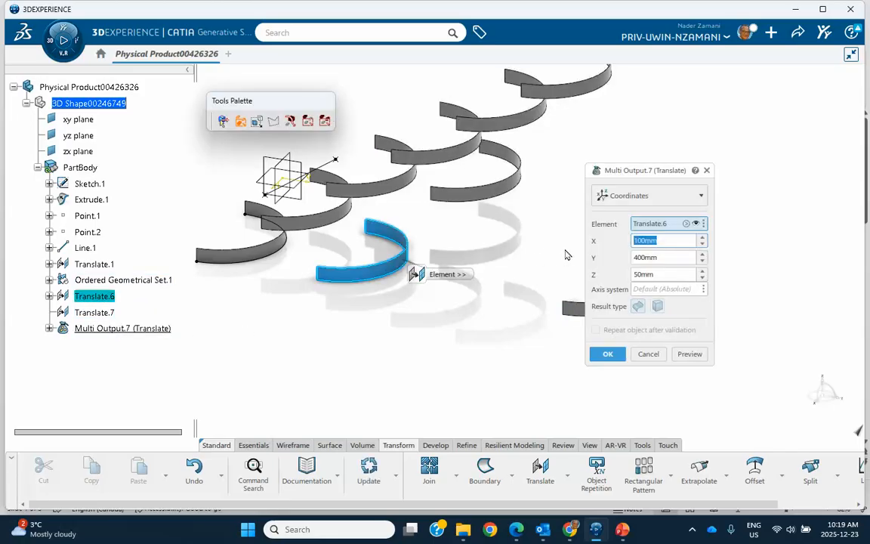
pyautogui.click(673, 242)
pyautogui.click(656, 259)
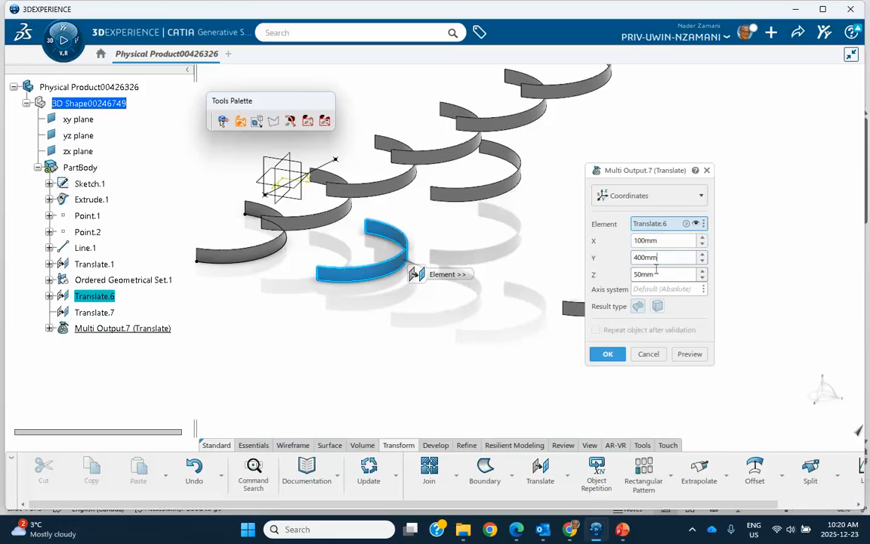
pyautogui.click(608, 356)
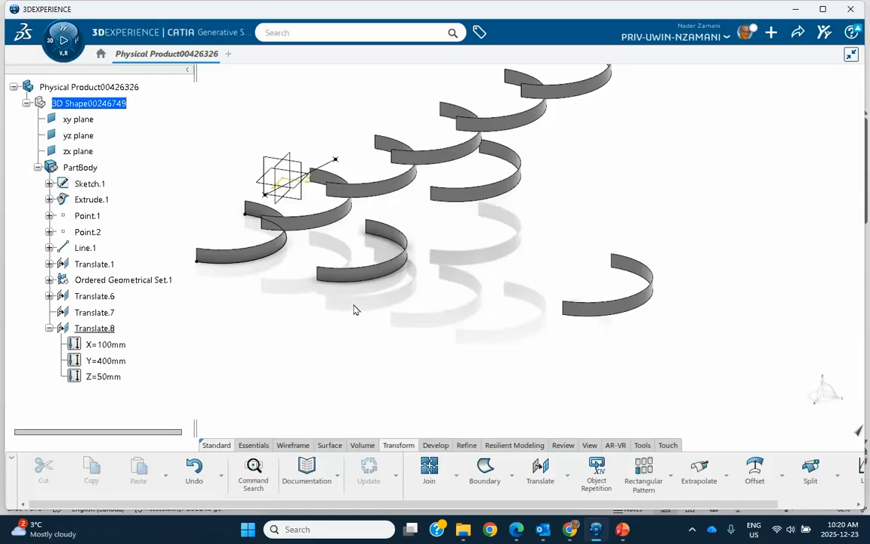
# Delete all features in PartBody, from Sketch.1 through Translate.8
pyautogui.scroll(-3, 166, 297)
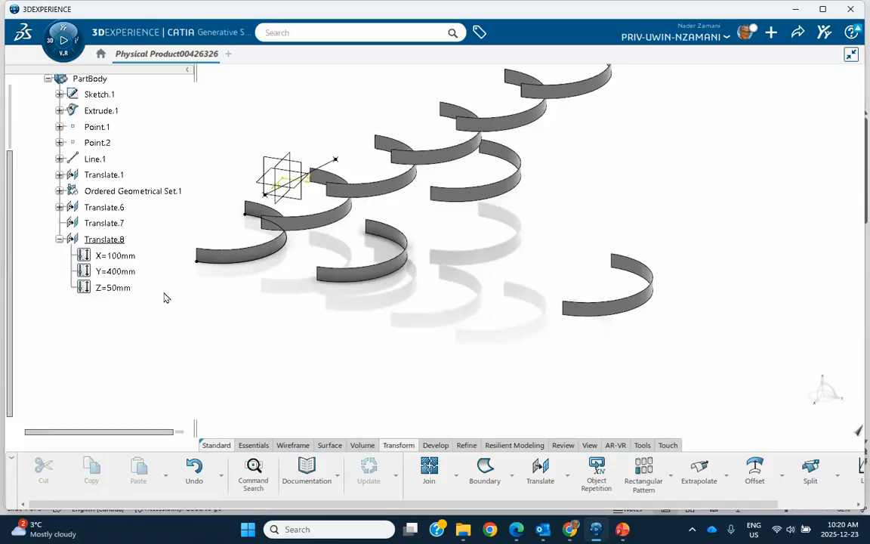
pyautogui.scroll(4, 171, 301)
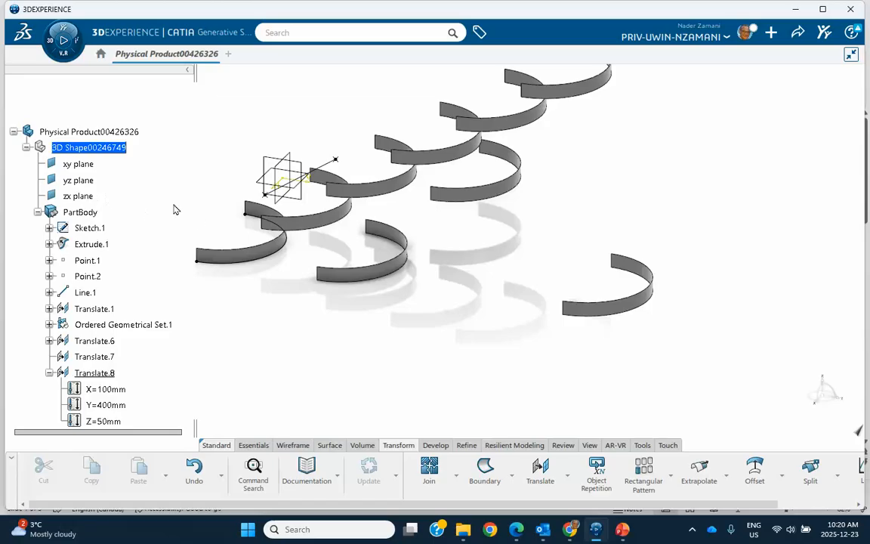
pyautogui.scroll(-1, 173, 209)
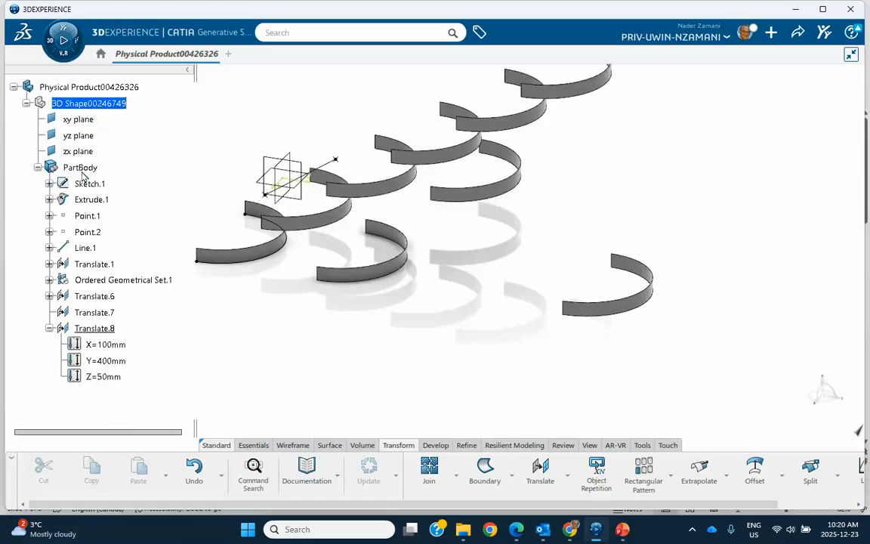
pyautogui.click(90, 185)
pyautogui.click(114, 377)
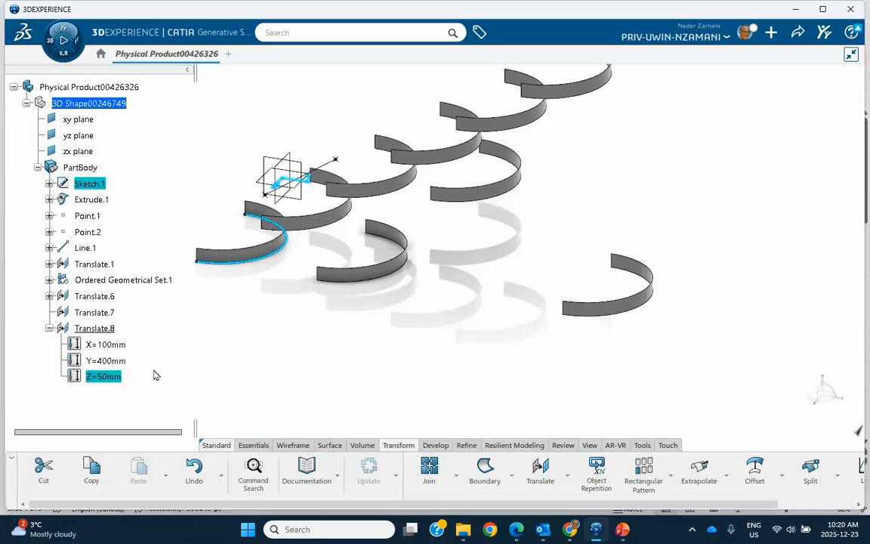
pyautogui.click(113, 195)
pyautogui.click(88, 183)
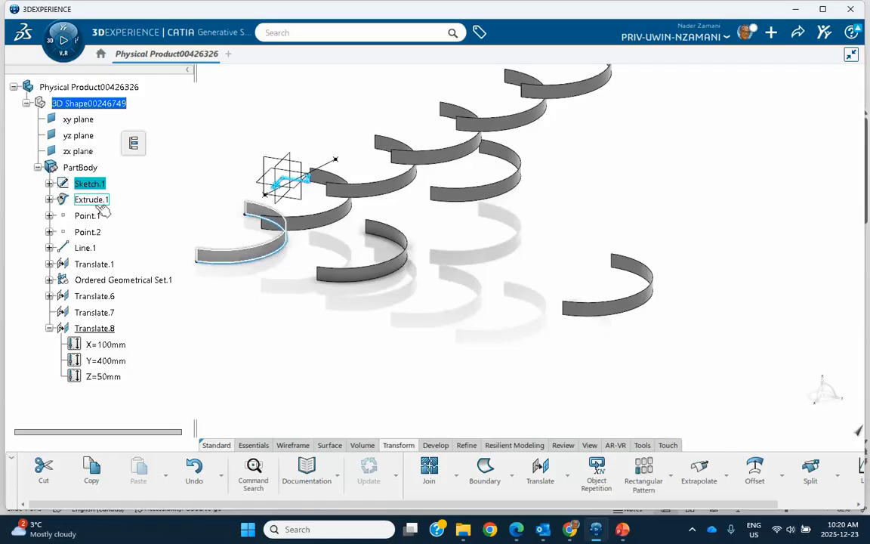
pyautogui.click(106, 376)
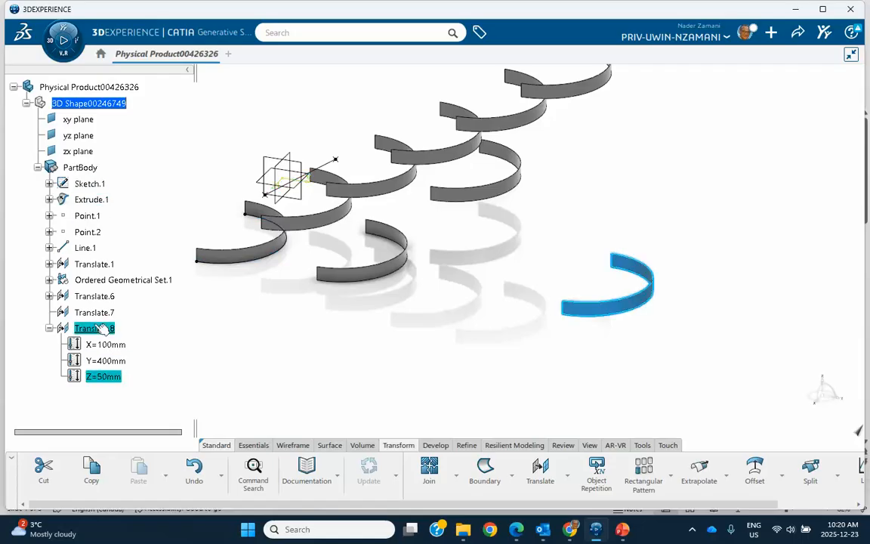
pyautogui.click(93, 183)
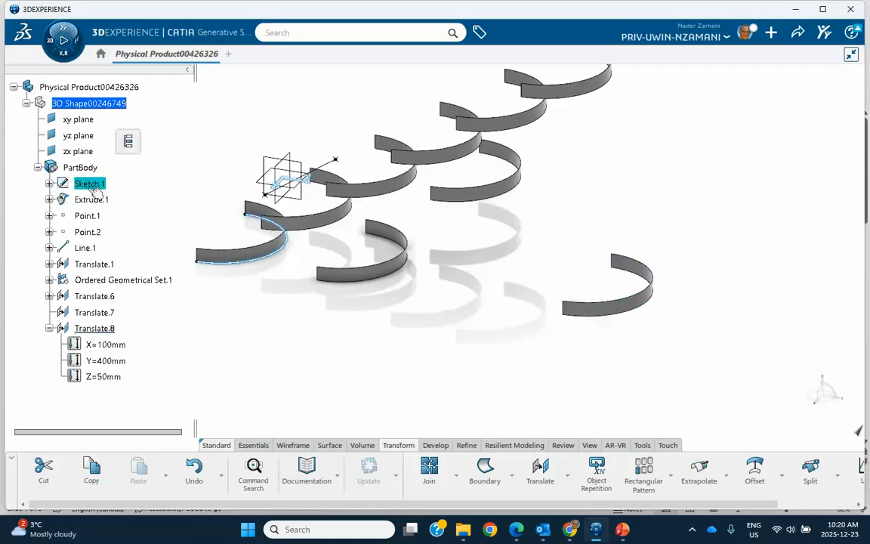
pyautogui.keyDown('shift'); pyautogui.click(102, 326); pyautogui.keyUp('shift')
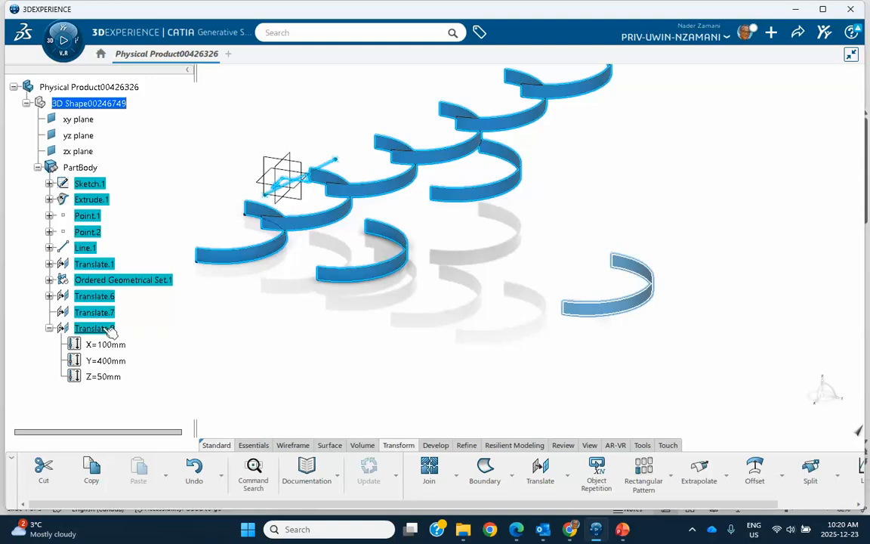
pyautogui.press('Delete')
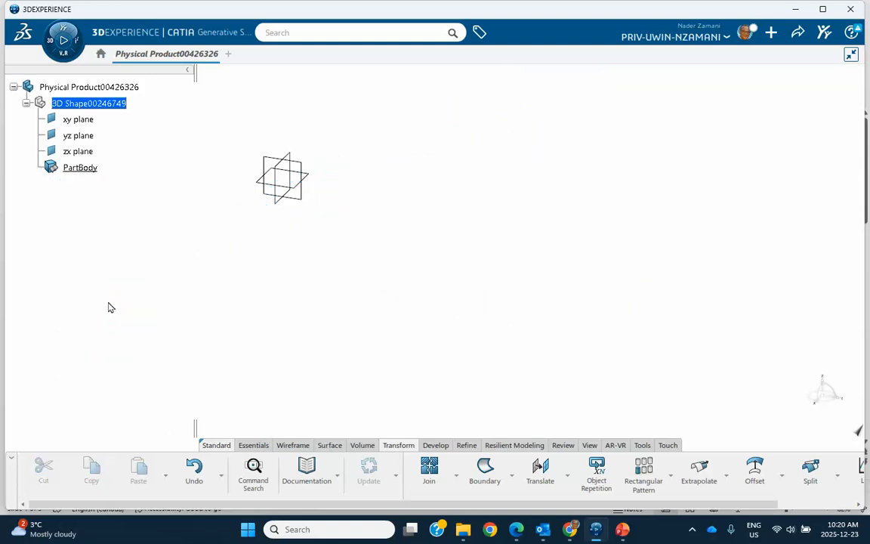
# Sketch a rectangle about 157 mm by 133 mm on the xy plane, away from the origin
pyautogui.click(313, 179)
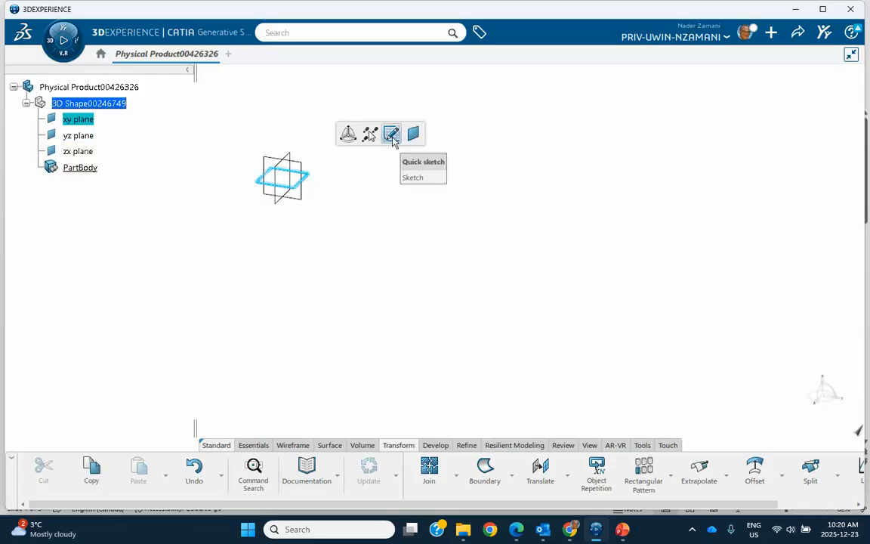
pyautogui.click(392, 132)
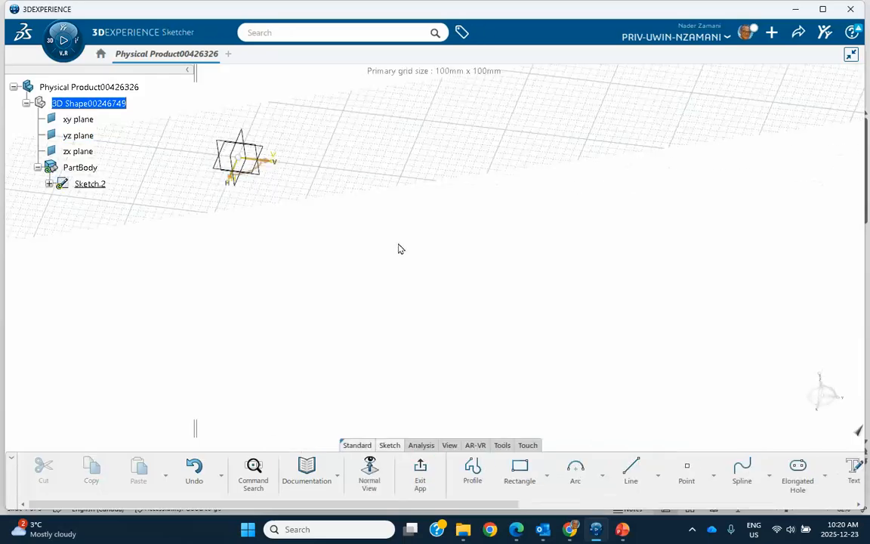
pyautogui.click(520, 469)
pyautogui.click(426, 260)
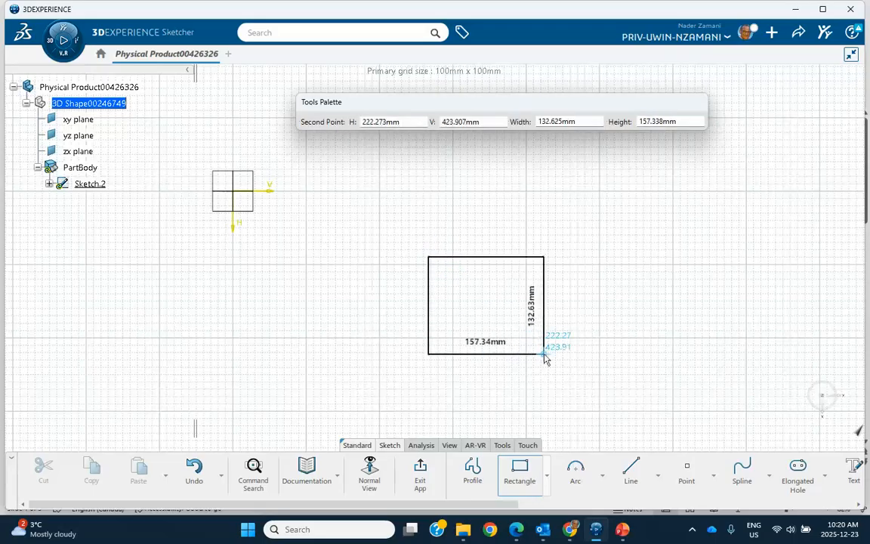
pyautogui.click(544, 353)
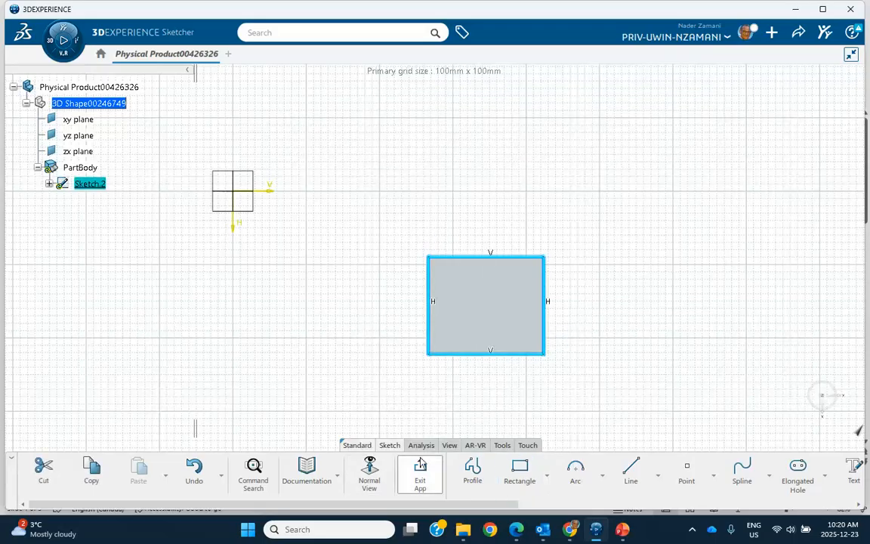
pyautogui.click(417, 472)
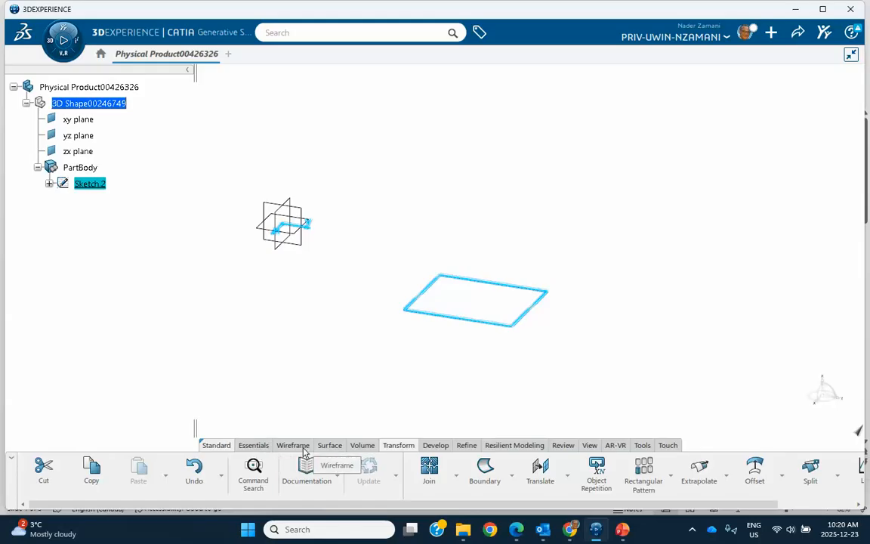
# Create a box volume from the rectangle sketch with Volume Extrude
pyautogui.click(361, 445)
pyautogui.click(430, 471)
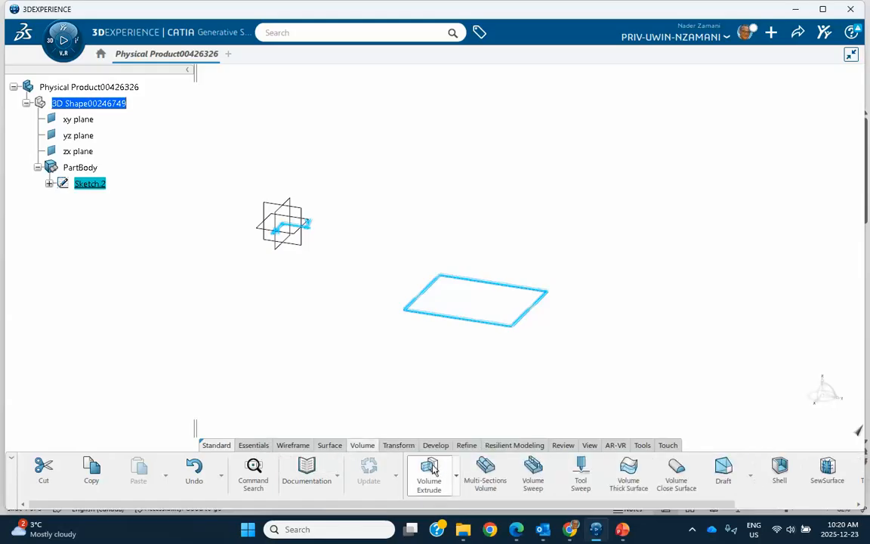
pyautogui.moveTo(456, 253); pyautogui.dragTo(441, 155)
pyautogui.click(757, 498)
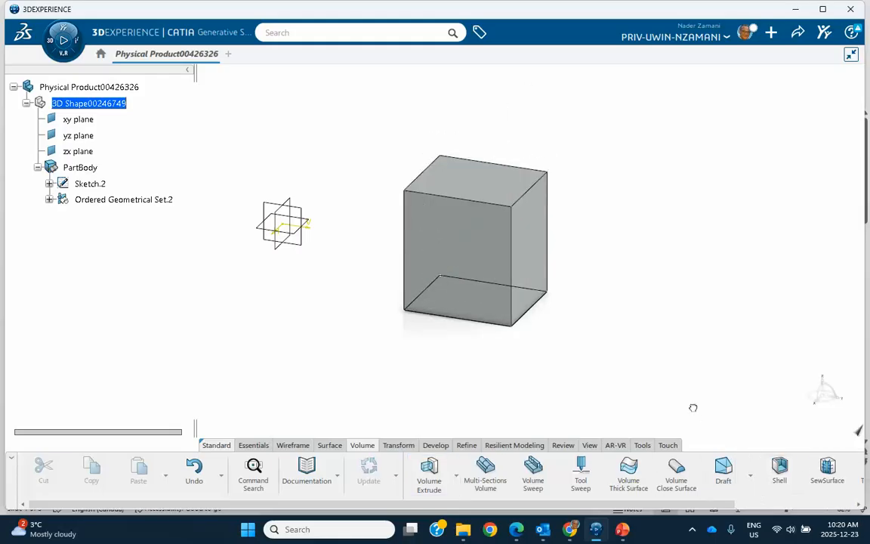
# Sketch an S-shaped spline through four points on the zx plane, on the opposite side of the origin from the box
pyautogui.moveTo(473, 340); pyautogui.dragTo(403, 323, button='middle')
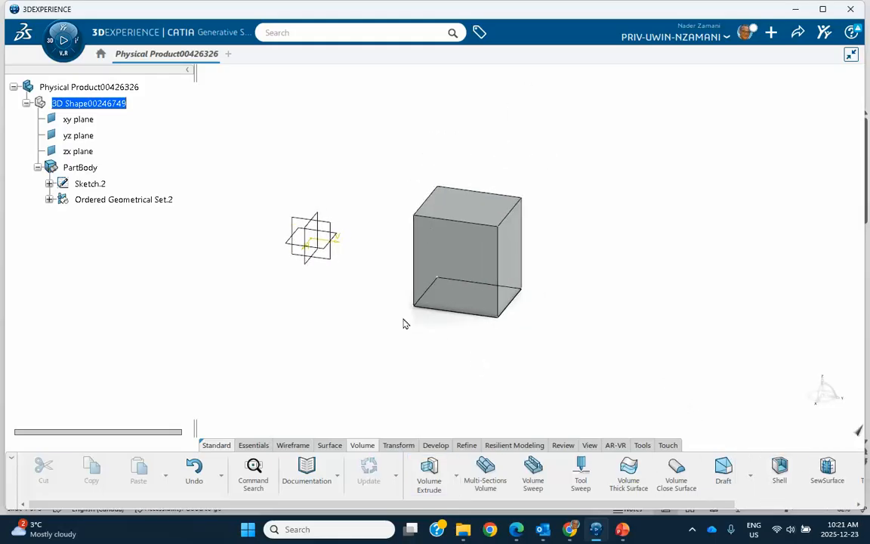
pyautogui.click(317, 218)
pyautogui.click(400, 172)
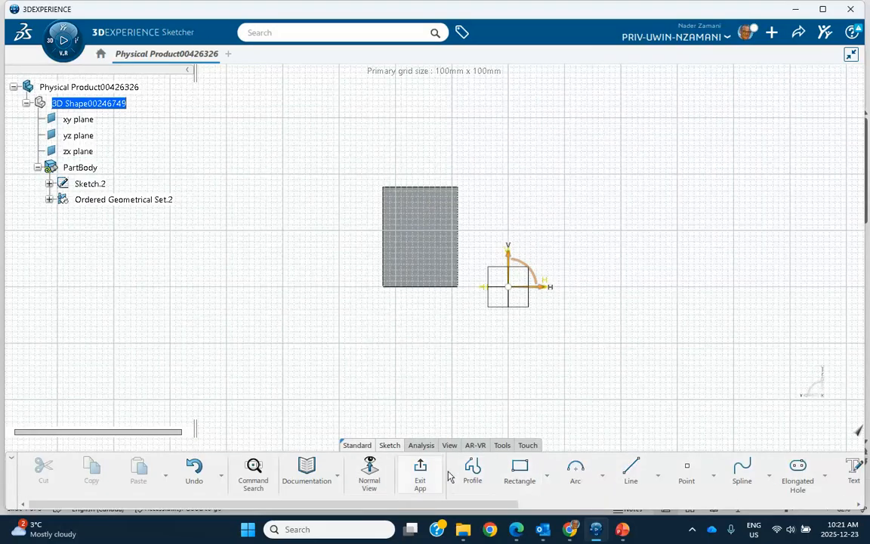
pyautogui.click(741, 471)
pyautogui.click(631, 225)
pyautogui.click(668, 162)
pyautogui.click(756, 163)
pyautogui.doubleClick(793, 117)
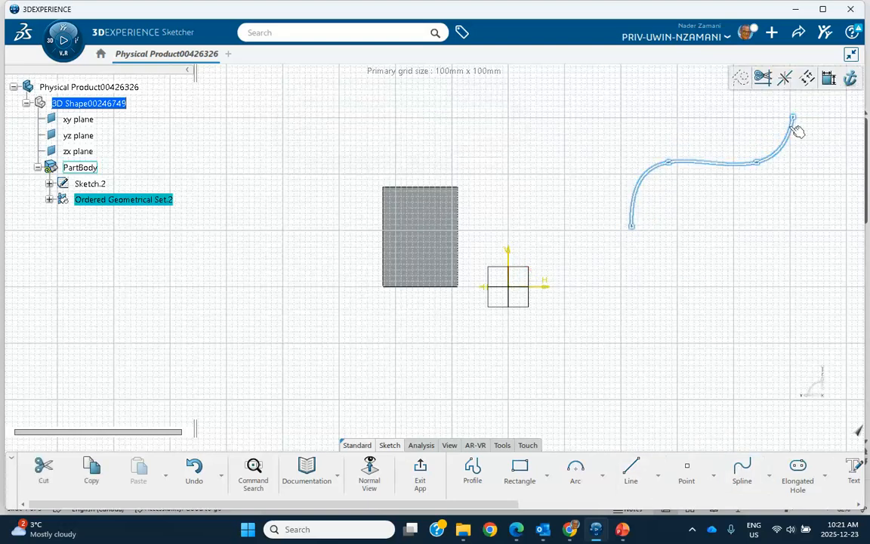
pyautogui.click(422, 470)
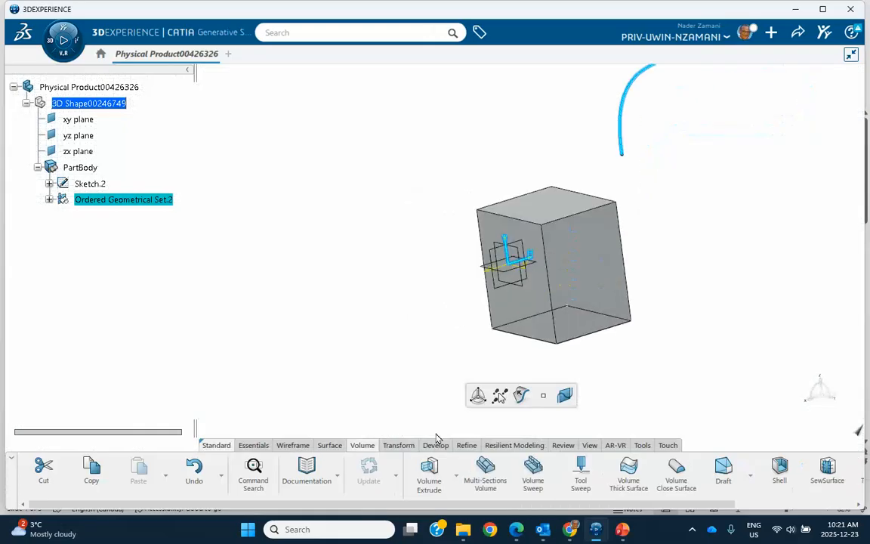
# Extrude the S-shaped spline sketch into a surface 177 mm long in the default direction
pyautogui.click(329, 445)
pyautogui.click(545, 482)
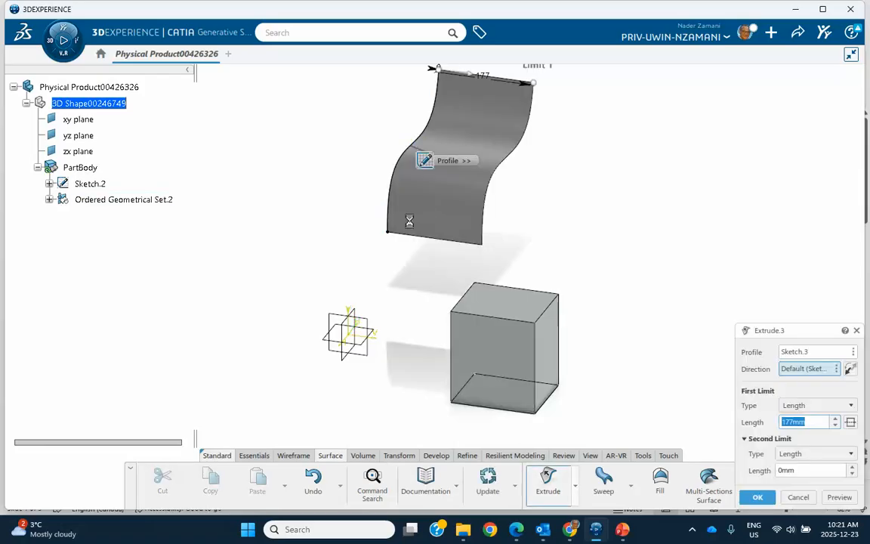
pyautogui.click(755, 499)
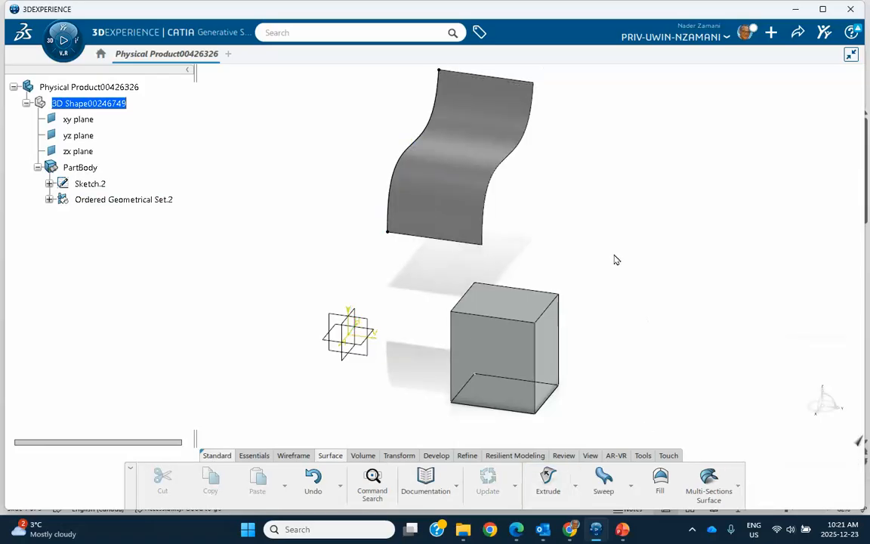
# Start a Coordinates translation of the extruded spline surface and set its X offset to 90 mm
pyautogui.scroll(-5, 617, 264)
pyautogui.moveTo(486, 308); pyautogui.dragTo(418, 316, button='middle')
pyautogui.moveTo(296, 307); pyautogui.dragTo(368, 288, button='middle')
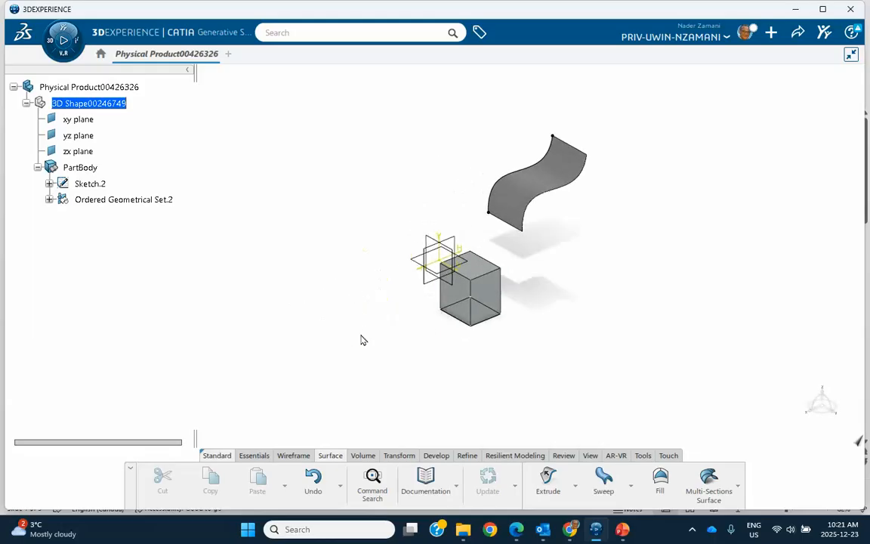
pyautogui.click(398, 455)
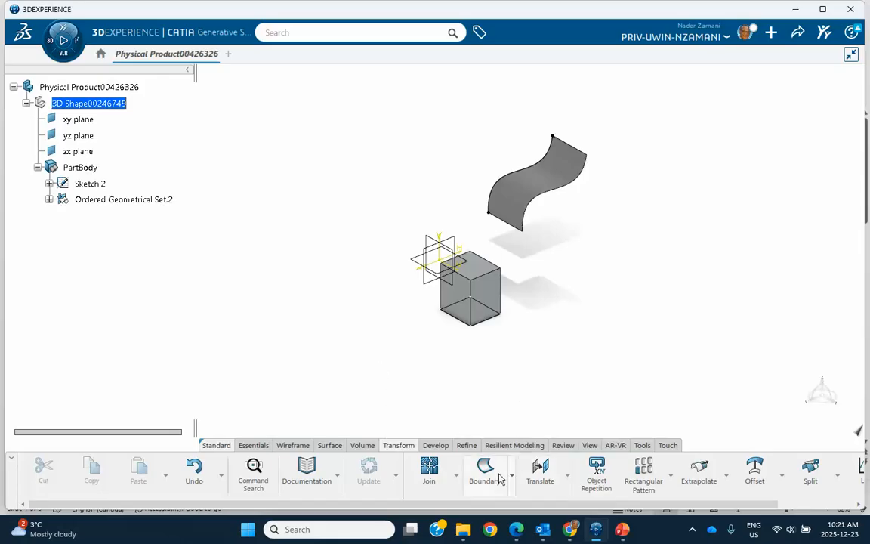
pyautogui.click(539, 470)
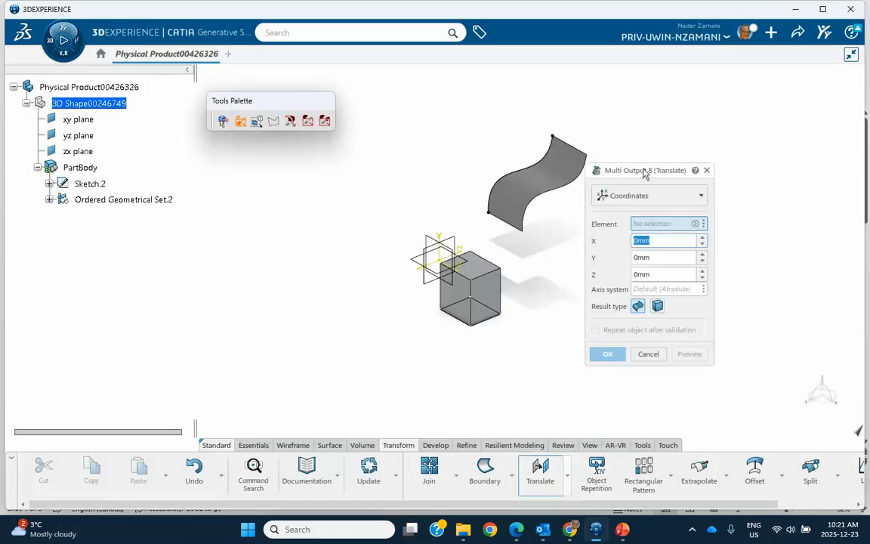
pyautogui.moveTo(635, 172); pyautogui.dragTo(682, 171)
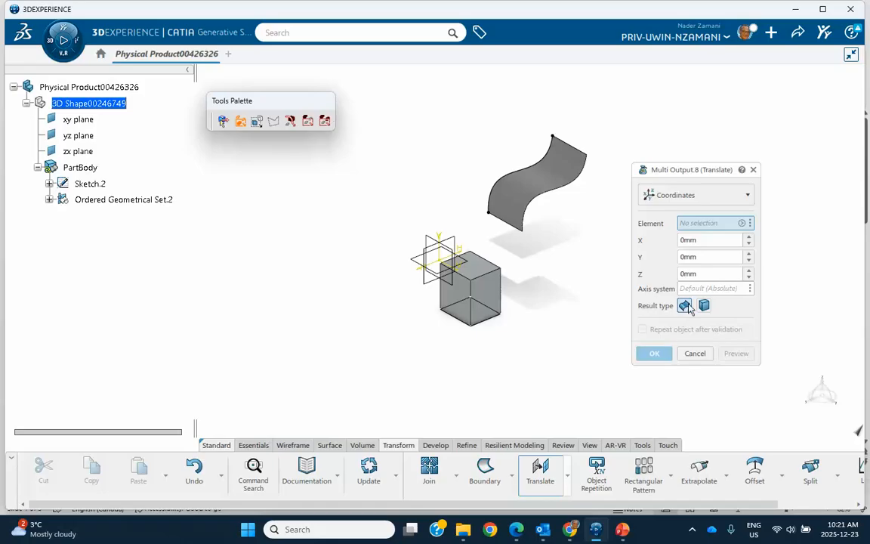
pyautogui.click(543, 189)
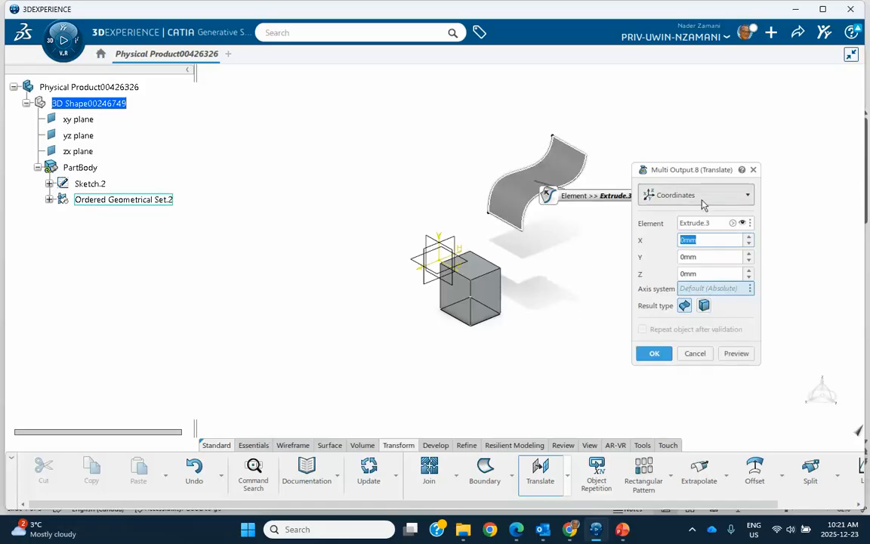
pyautogui.click(750, 238)
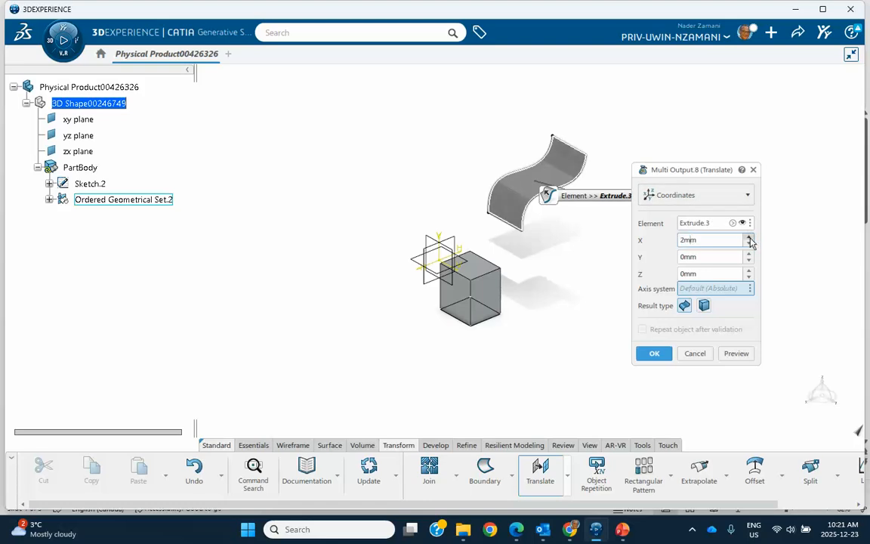
pyautogui.moveTo(722, 242); pyautogui.dragTo(637, 242)
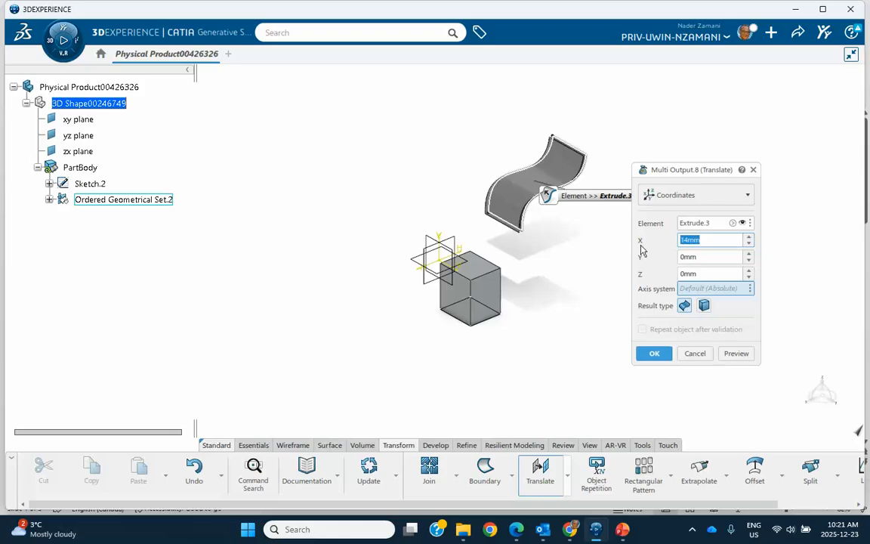
pyautogui.write('90')
# Set the translation's Y offset to 500 mm and Z offset to -200 mm, and create the translated surface
pyautogui.click(703, 256)
pyautogui.moveTo(704, 256); pyautogui.dragTo(621, 257)
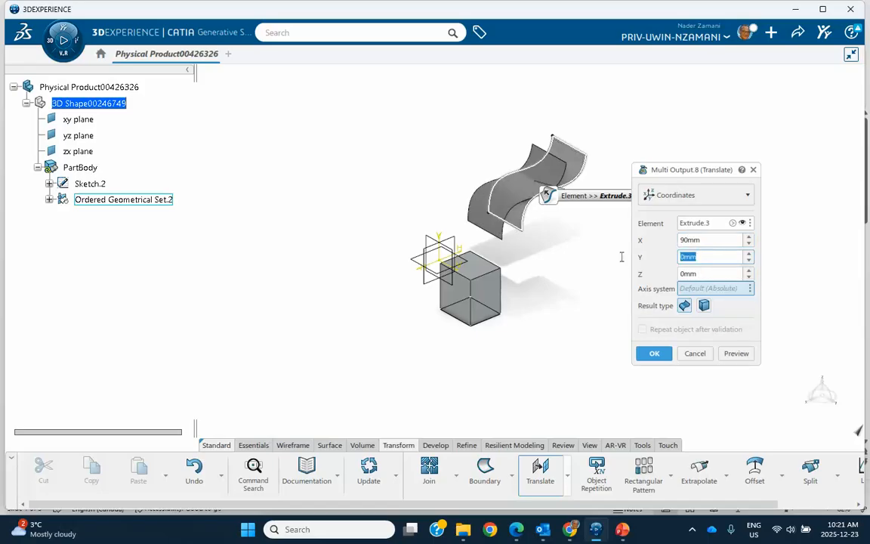
pyautogui.write('500')
pyautogui.press('Tab')
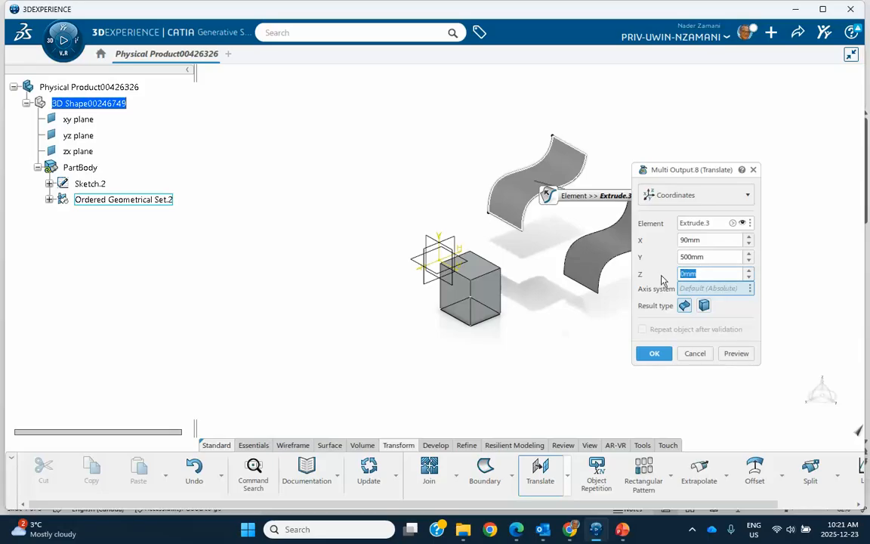
pyautogui.write('-200')
pyautogui.click(653, 353)
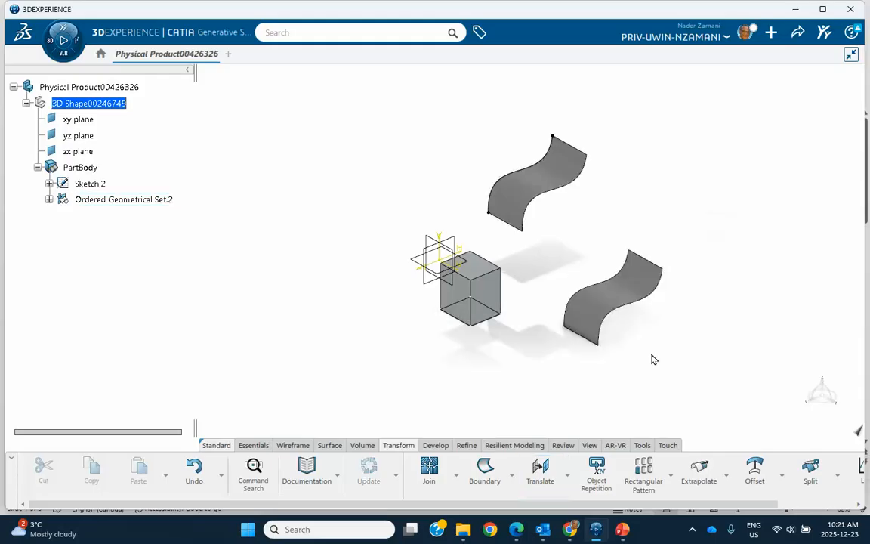
# Edit the multi-output Translate feature to include the box volume as a second element, and expand the feature in the tree
pyautogui.moveTo(550, 364); pyautogui.dragTo(529, 352, button='middle')
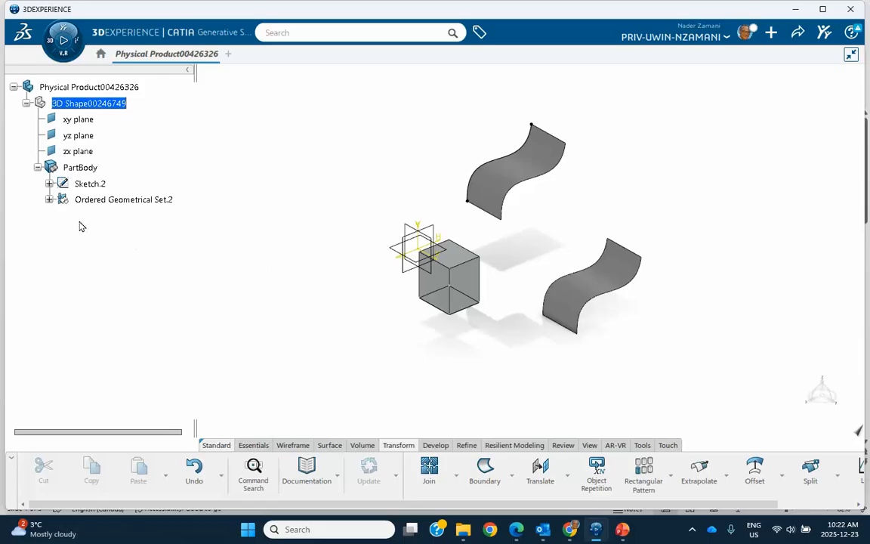
pyautogui.click(49, 200)
pyautogui.doubleClick(117, 264)
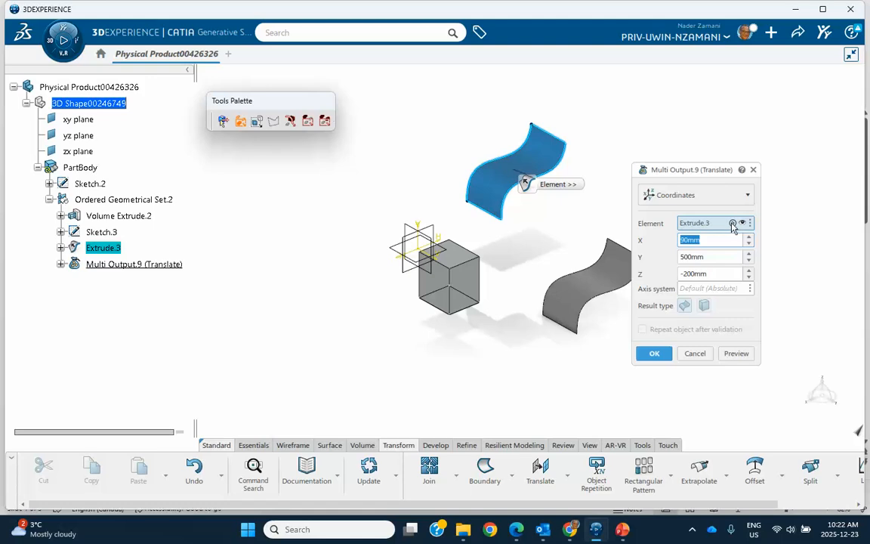
pyautogui.click(732, 222)
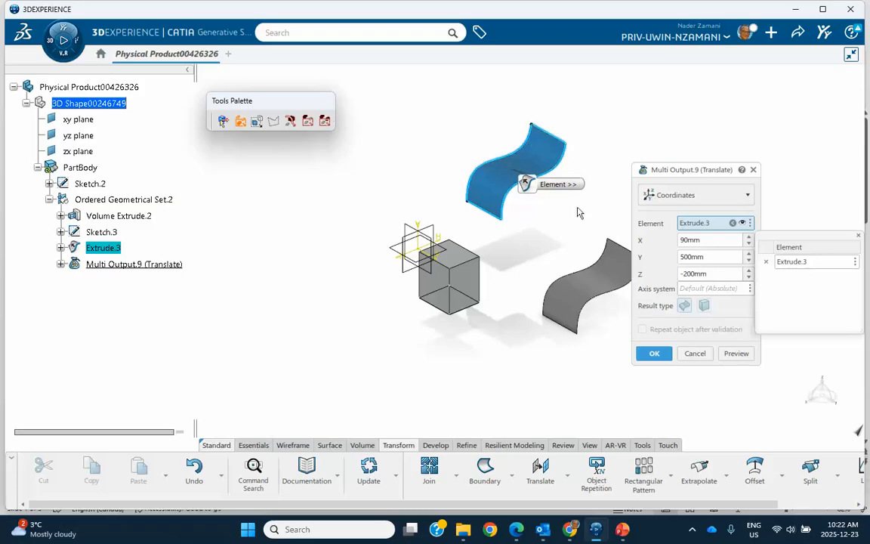
pyautogui.click(466, 281)
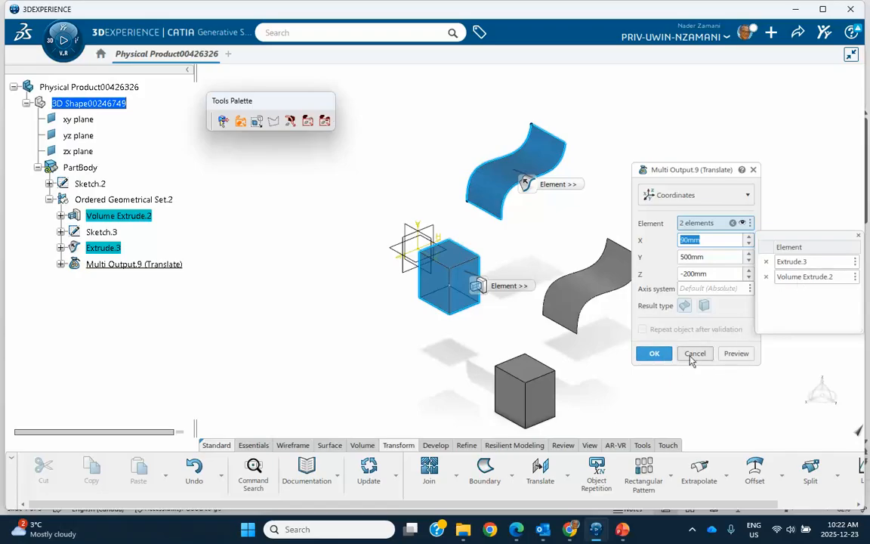
pyautogui.click(857, 237)
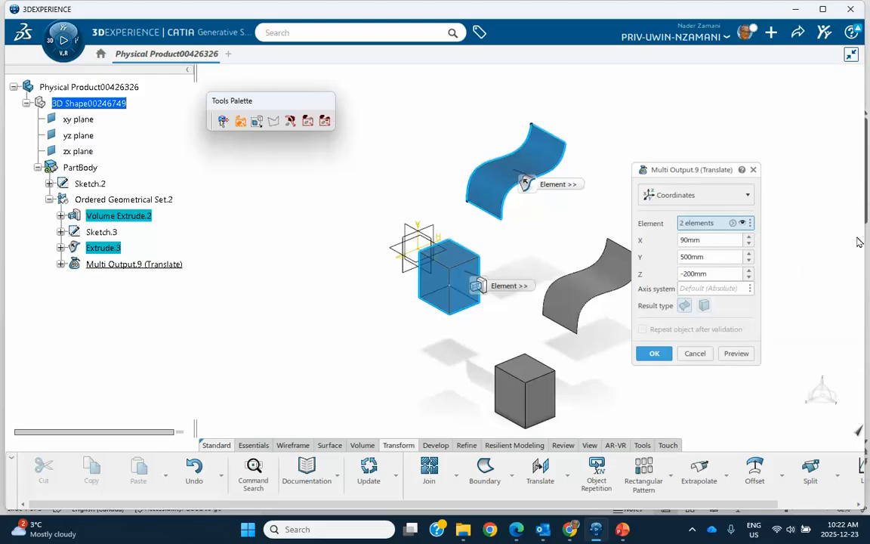
pyautogui.click(653, 354)
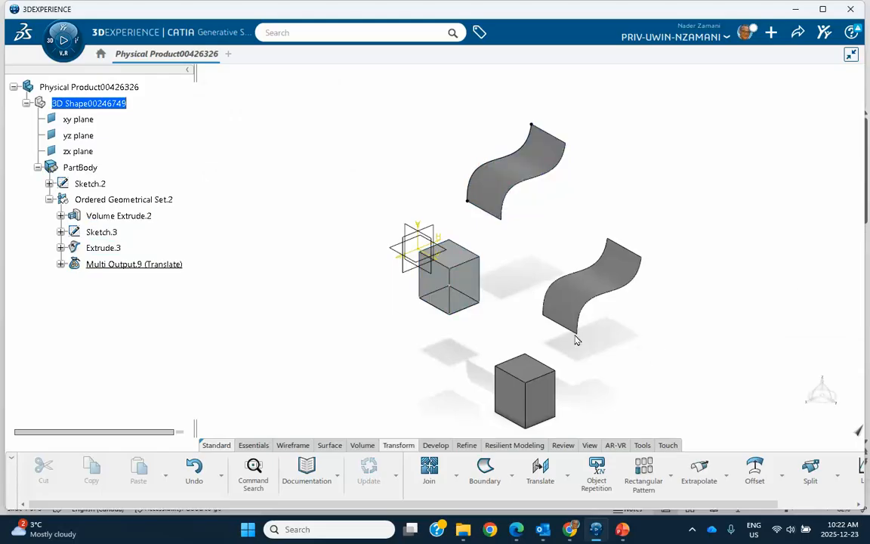
pyautogui.click(61, 264)
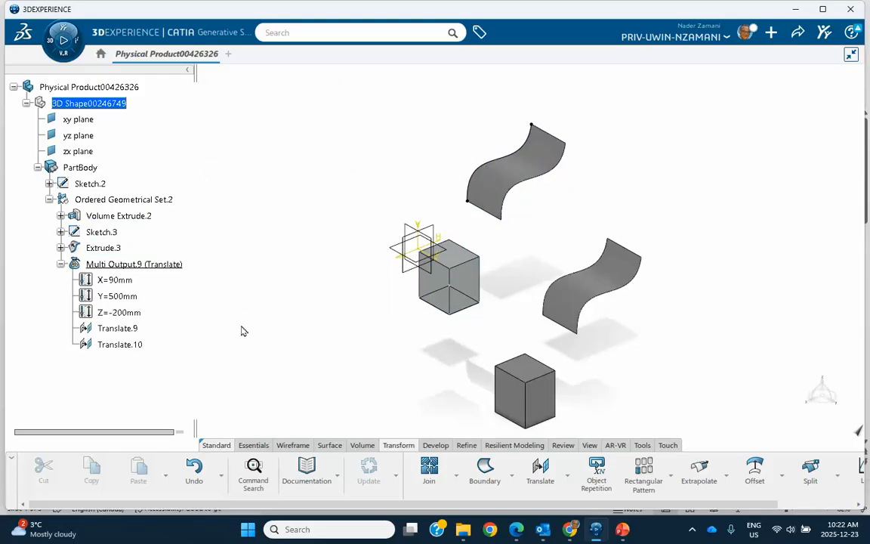
pyautogui.moveTo(322, 326); pyautogui.dragTo(293, 318, button='middle')
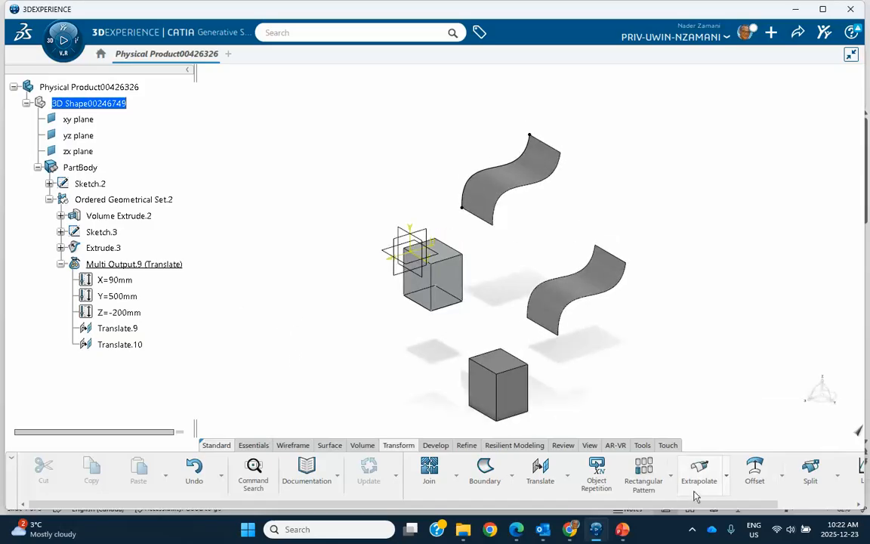
pyautogui.click(691, 529)
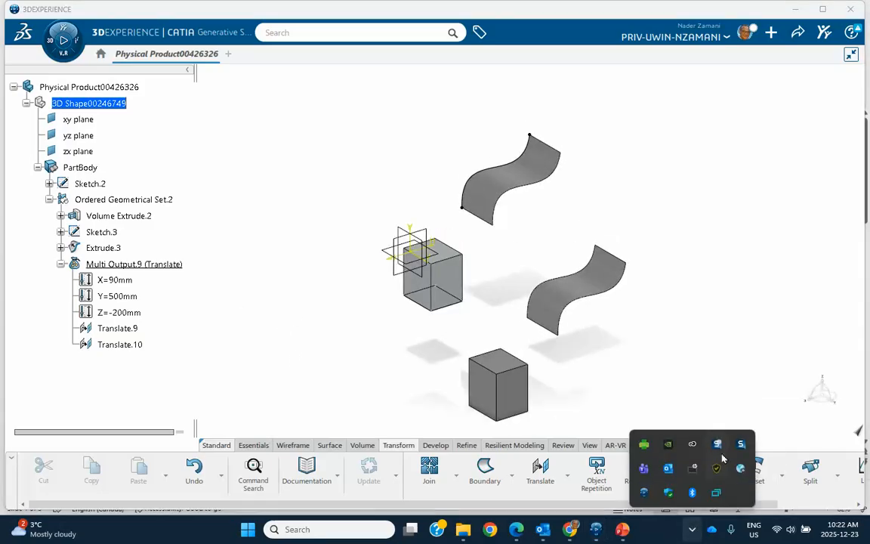